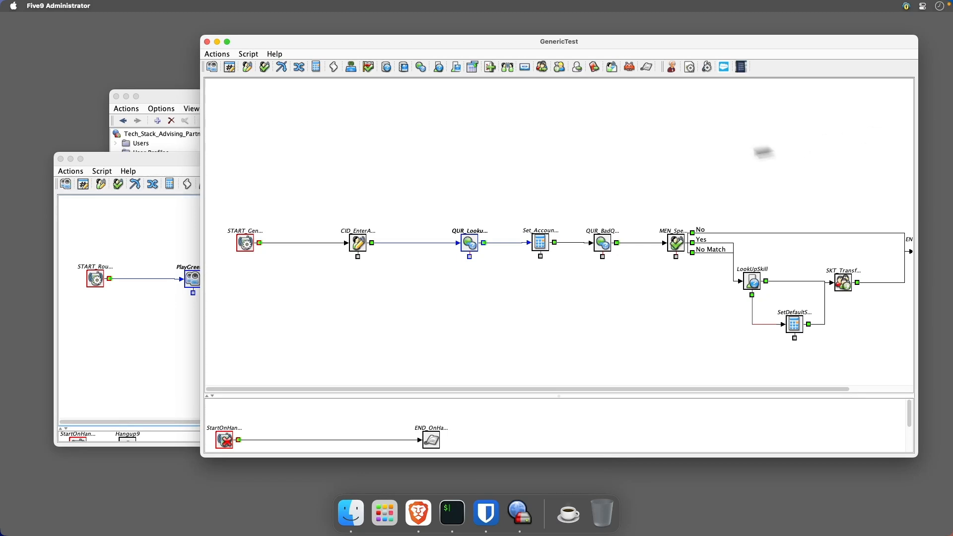
left_click_drag(470, 244, 447, 246)
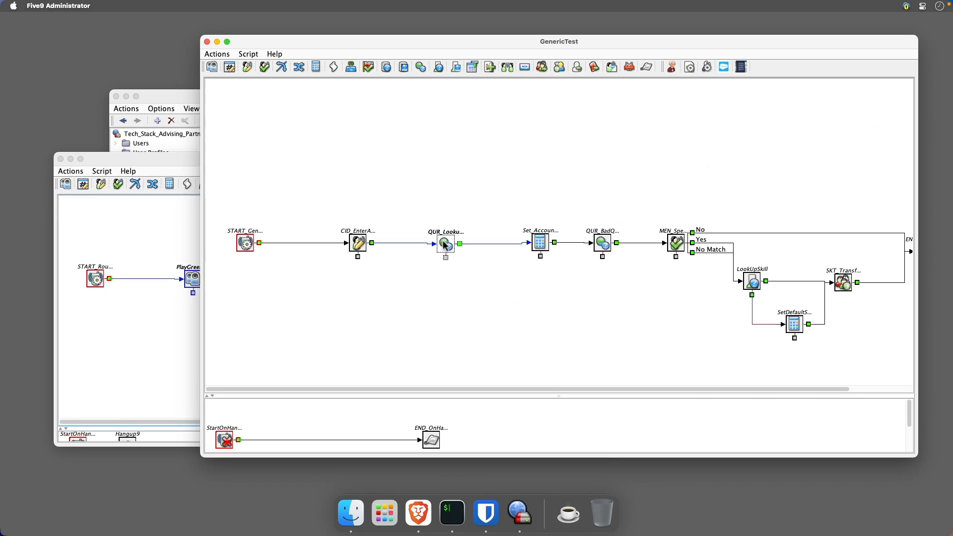
left_click(538, 244)
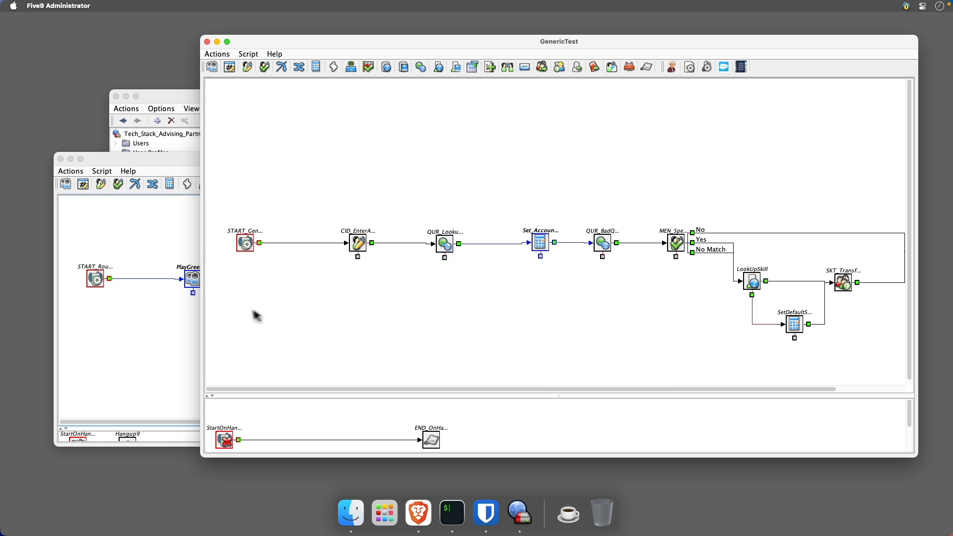
left_click(168, 333)
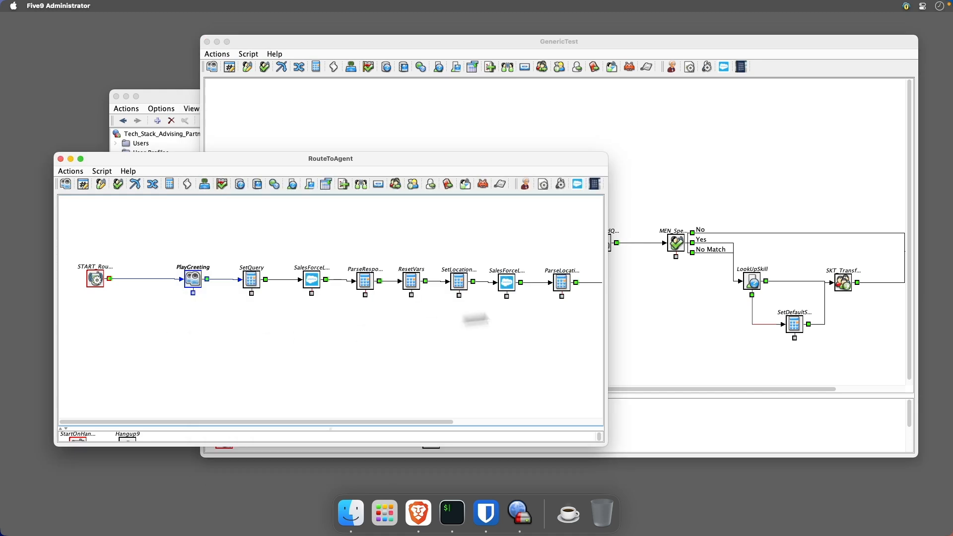
left_click(620, 302)
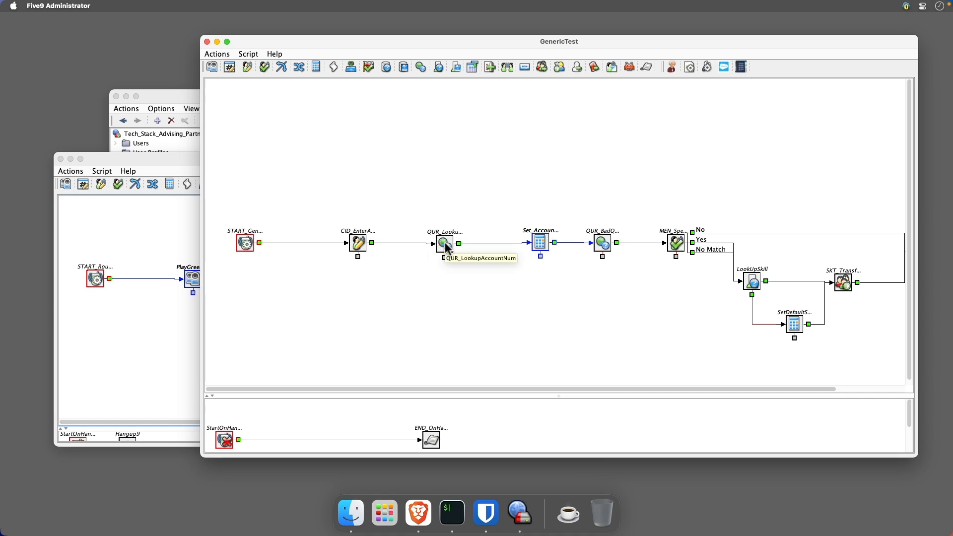
- Copy the QUR_LookupAccountNum query module into the RouteToAgent script and connect it between START and PlayGreeting
left_click_drag(444, 243, 139, 332)
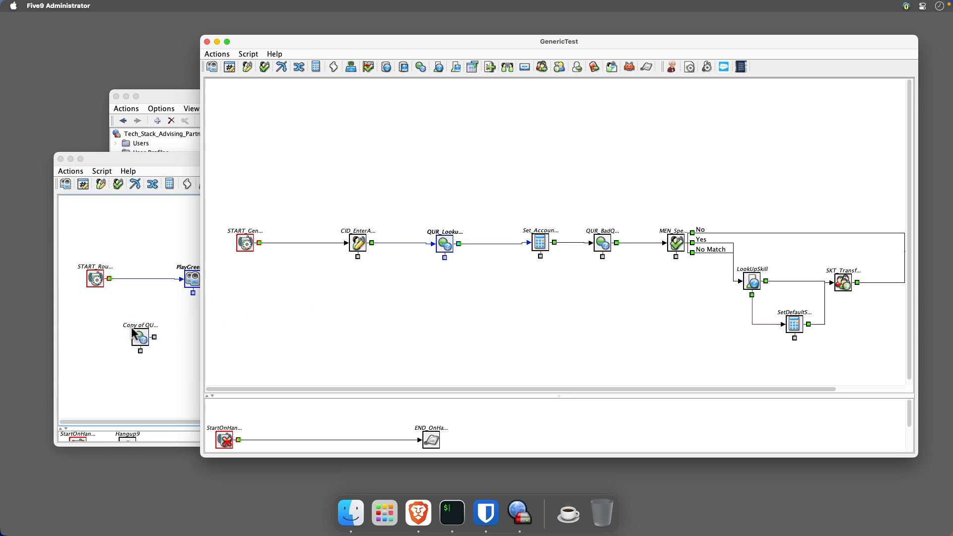
left_click(133, 308)
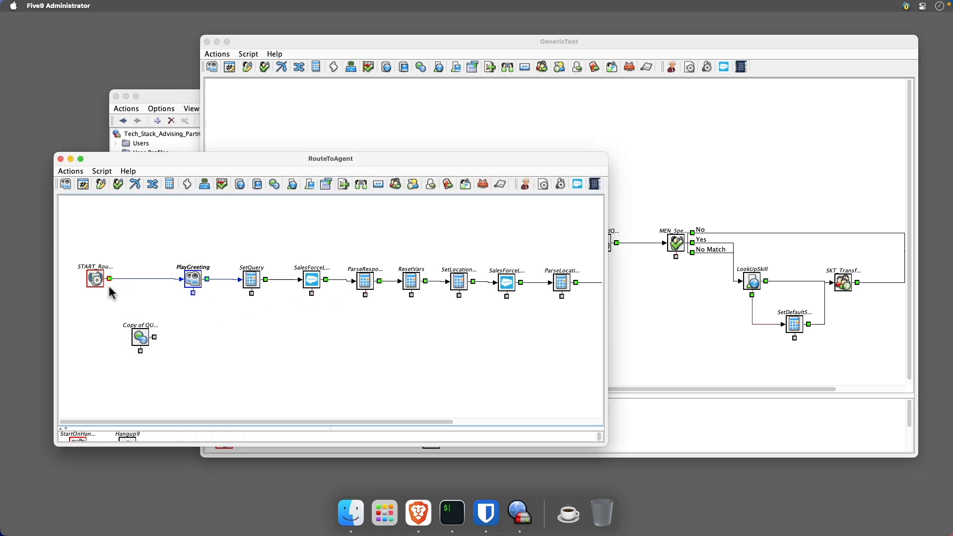
left_click_drag(107, 278, 188, 281)
- Try to rename the copied query module to QUR_LookupAccountNum by removing the "Copy of" prefix
left_click(140, 338)
double_click(141, 340)
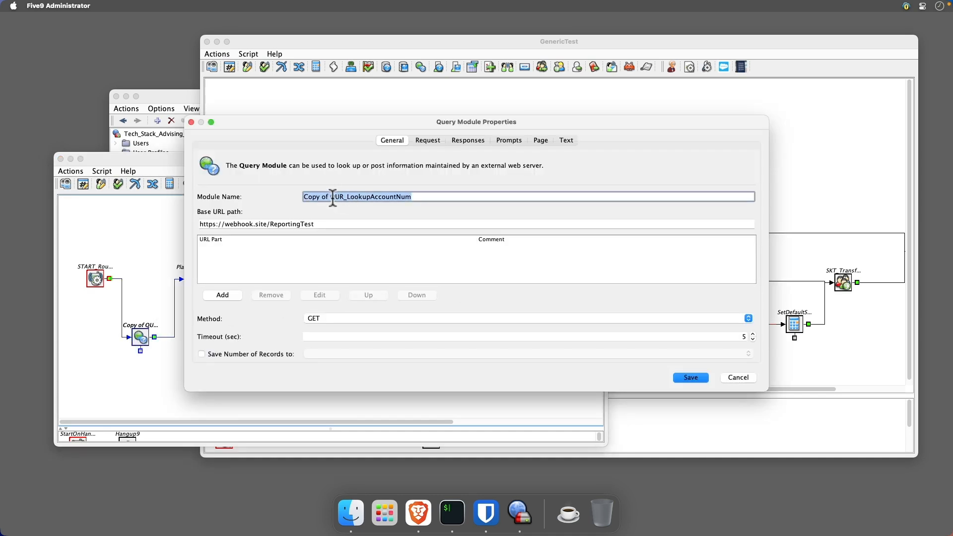
left_click_drag(330, 197, 303, 199)
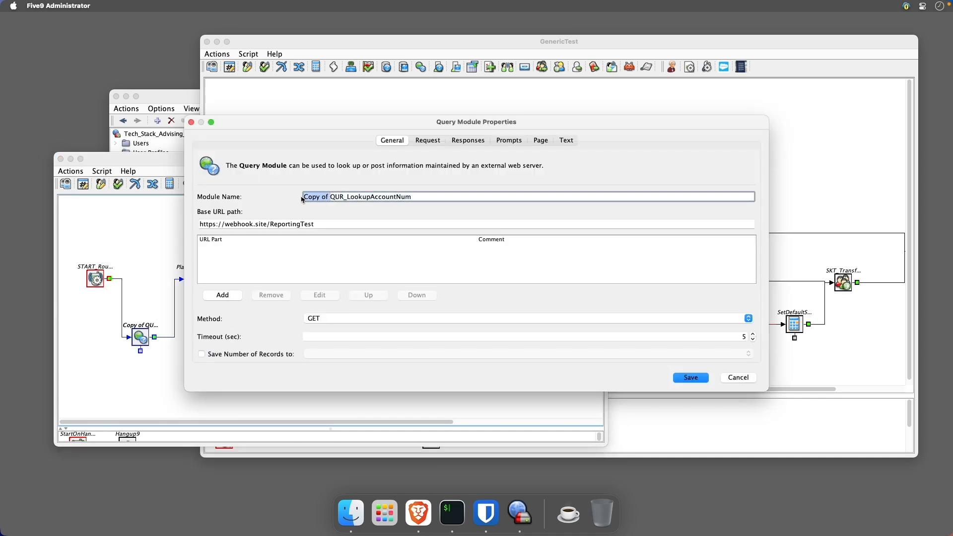
key("BackSpace")
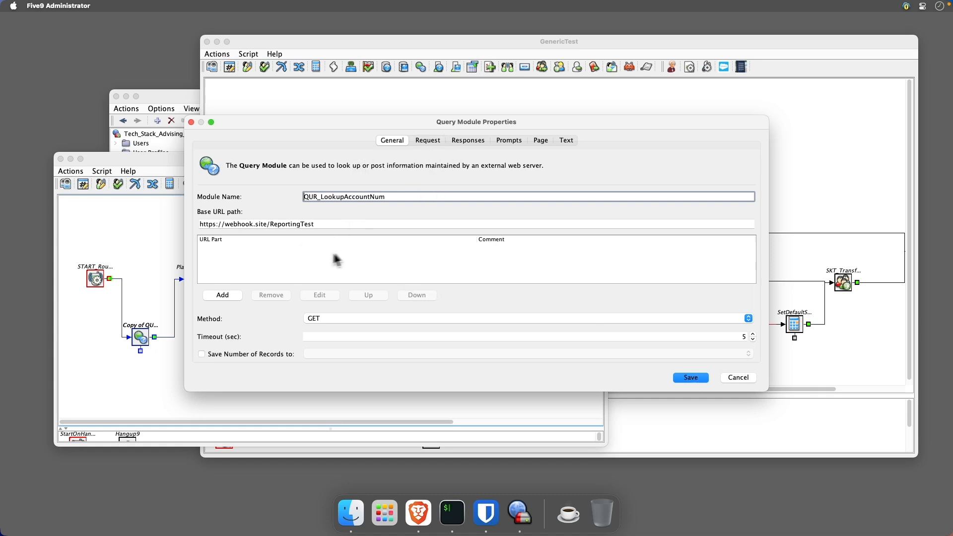
- Review the query module's Request parameters and its 200 response parsing settings, then close the properties without saving
left_click(427, 142)
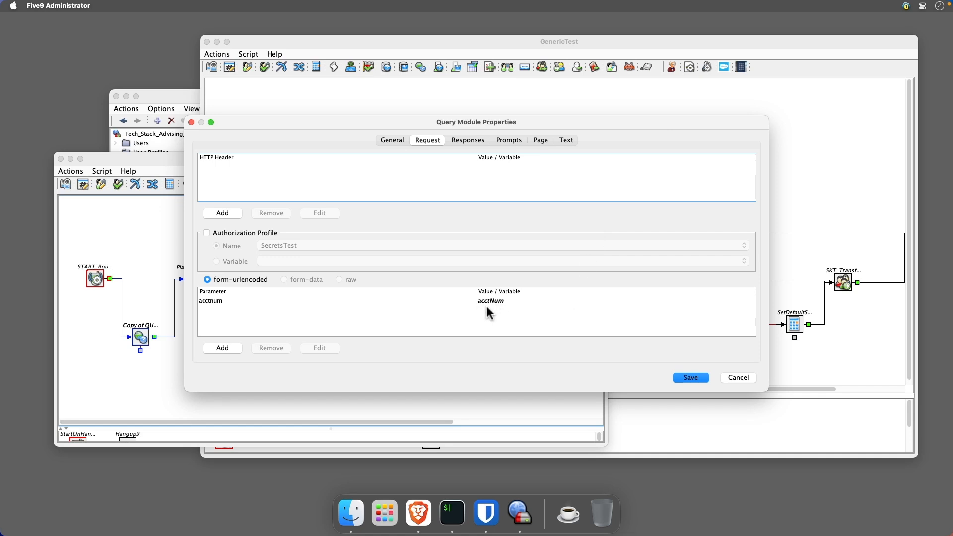
left_click(465, 142)
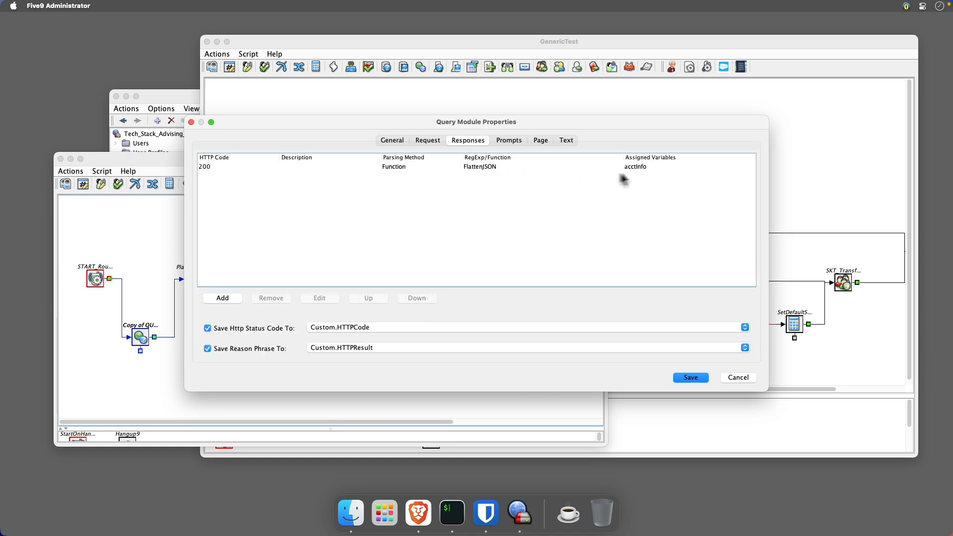
double_click(649, 166)
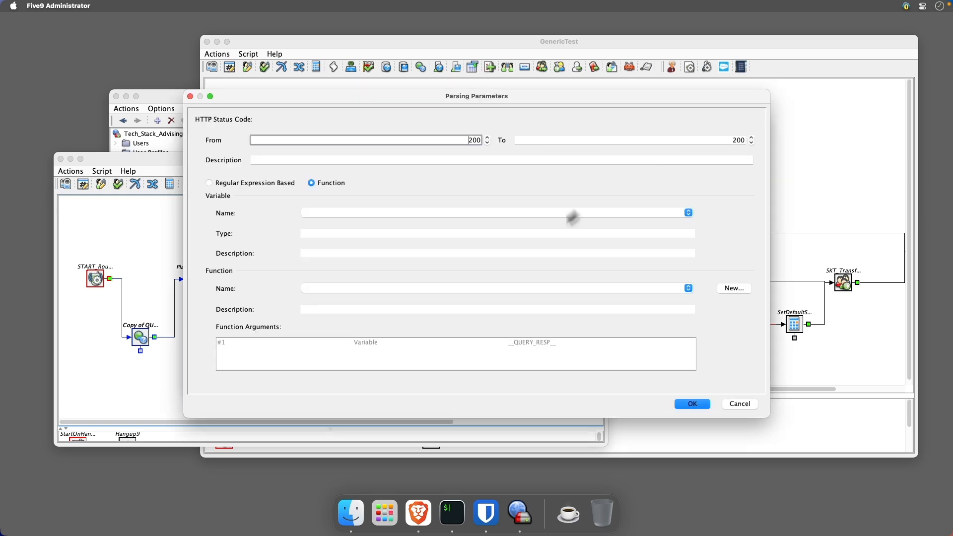
left_click(731, 405)
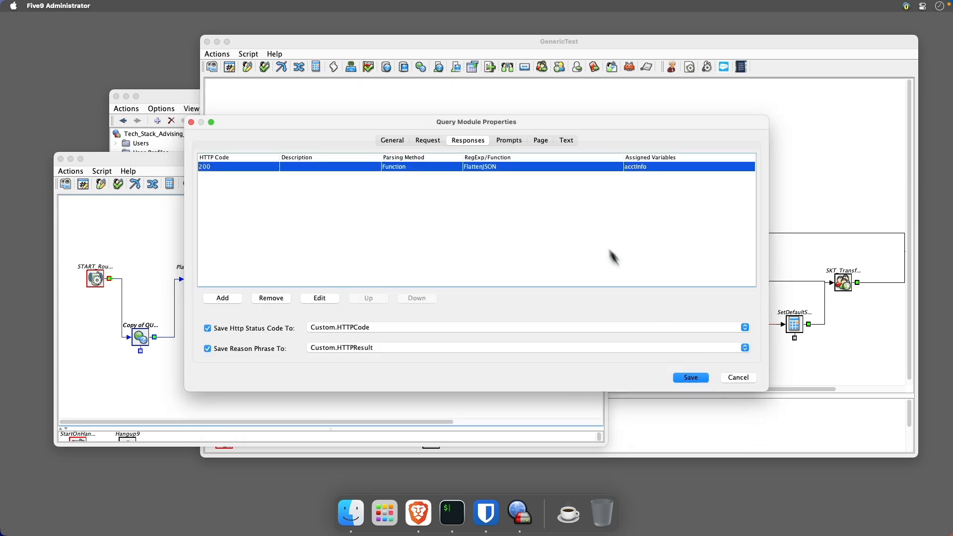
double_click(563, 173)
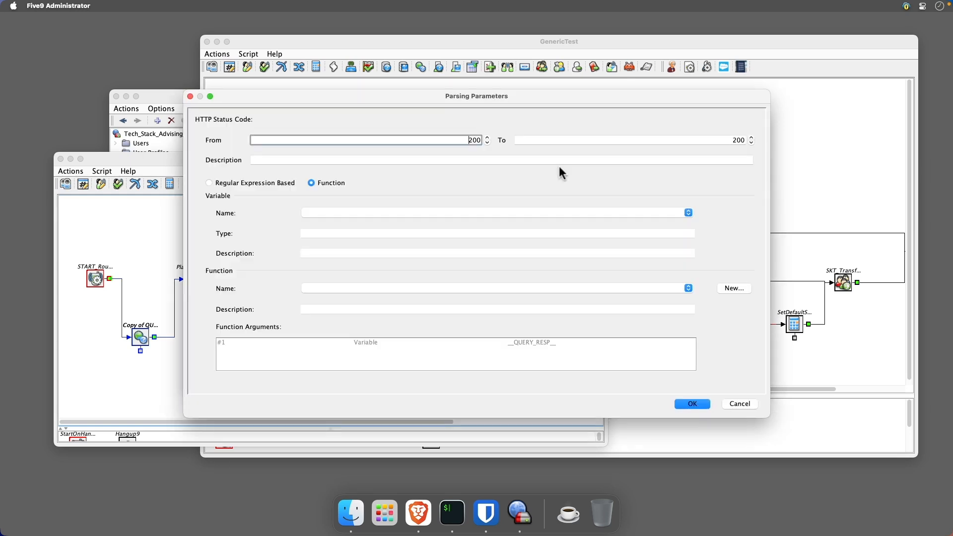
left_click(739, 406)
left_click(728, 379)
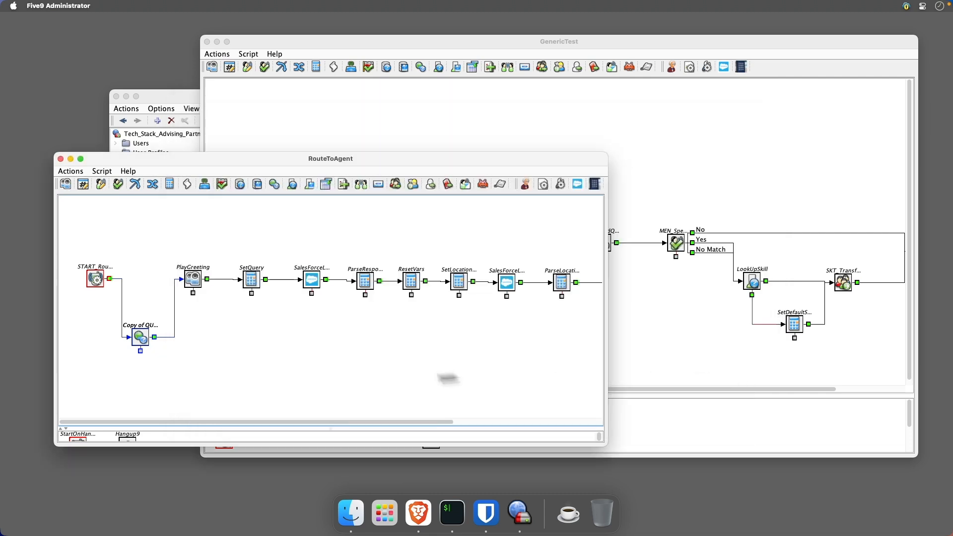
- Add a script variable named acctNum of type INTEGER to RouteToAgent
left_click(103, 171)
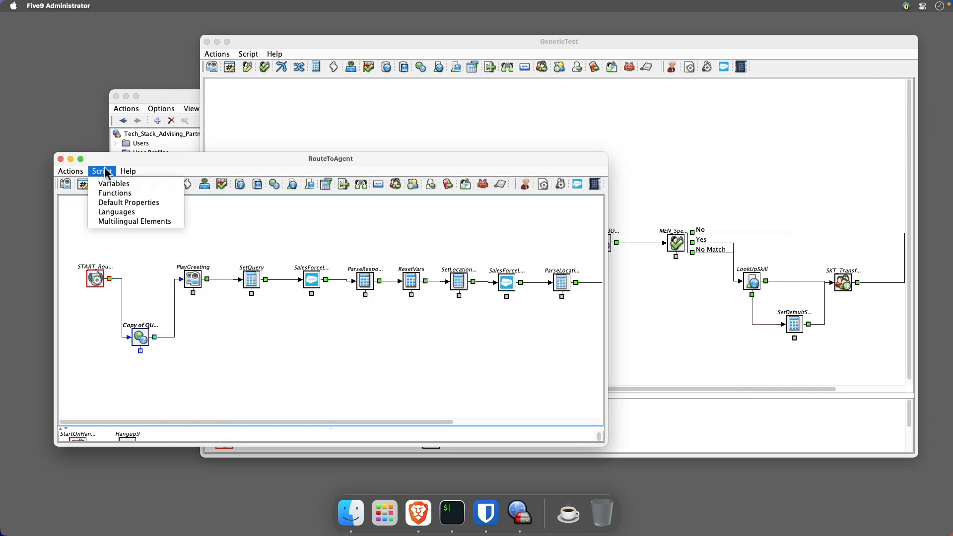
left_click(112, 185)
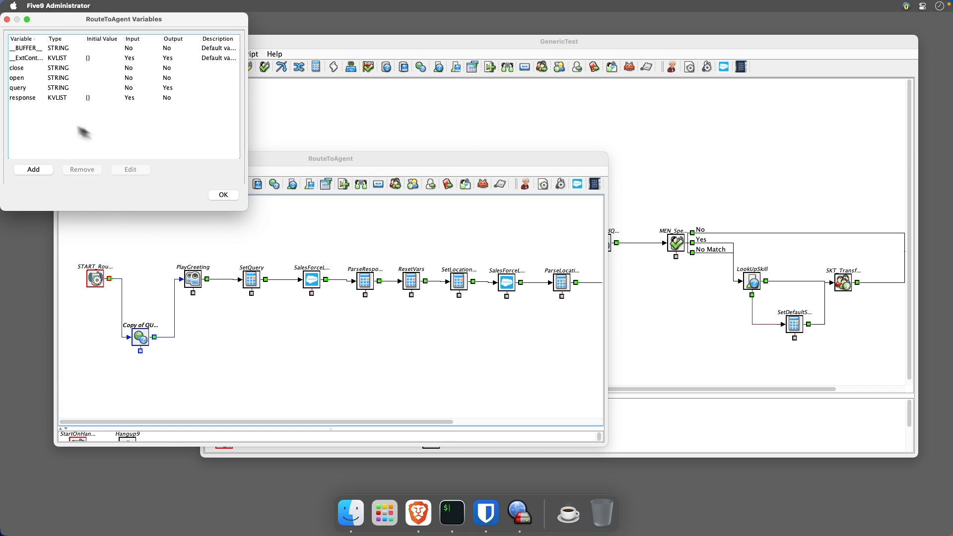
left_click(33, 170)
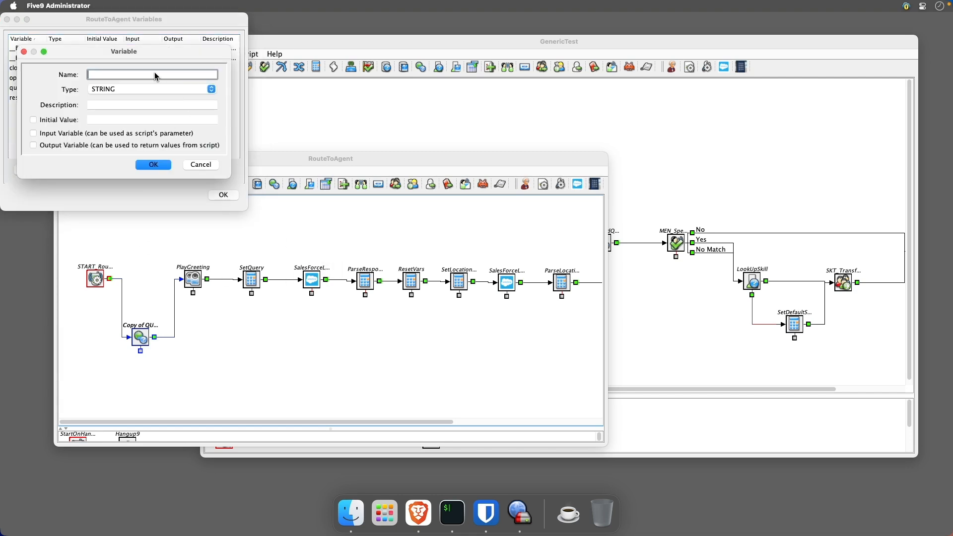
type("acctNum")
left_click(144, 89)
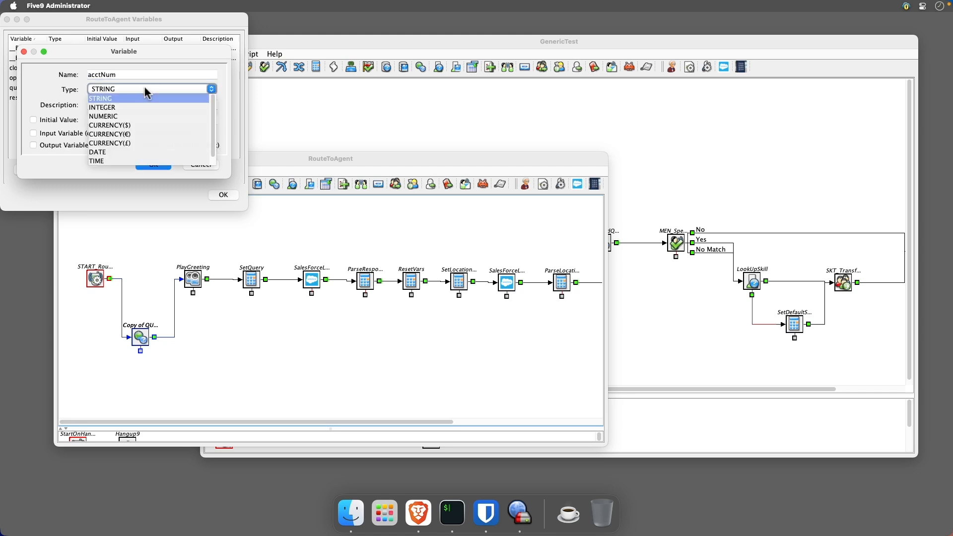
left_click(141, 108)
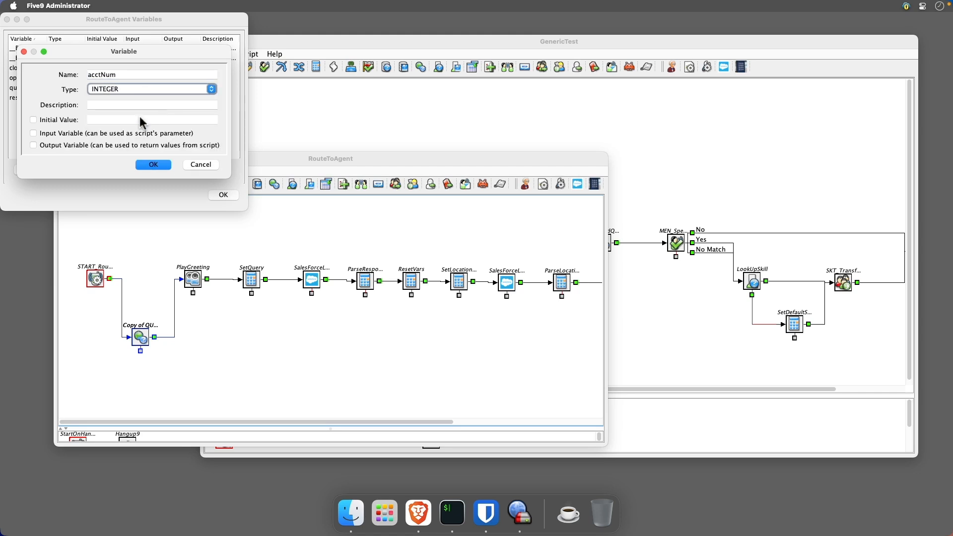
left_click(154, 164)
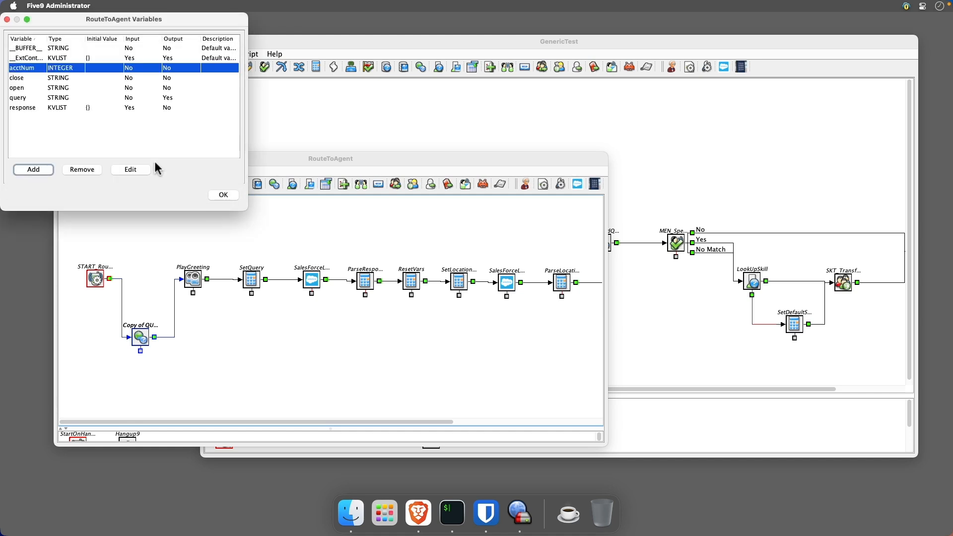
- Add a script variable named acctInfo of type KVLIST and close the variables list
left_click(47, 170)
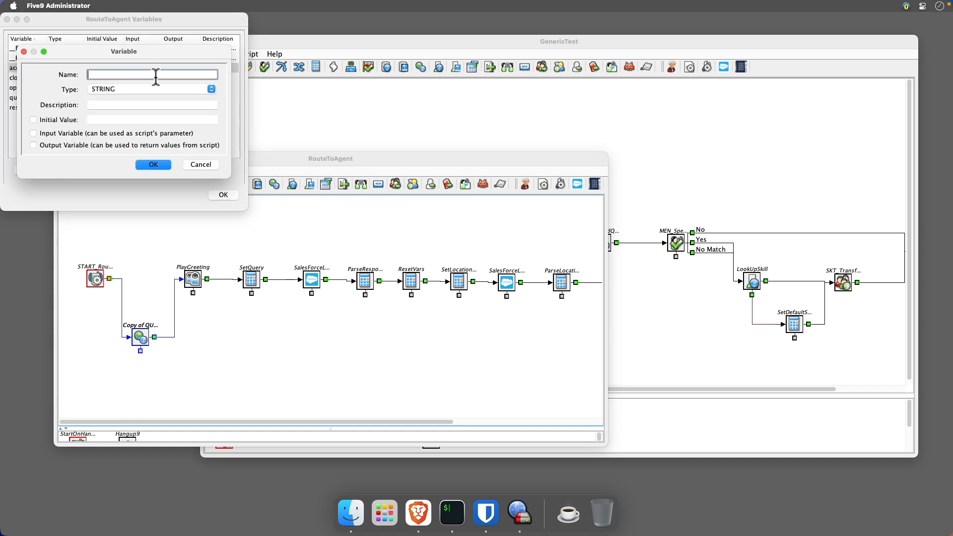
type("acctInfo")
left_click(151, 92)
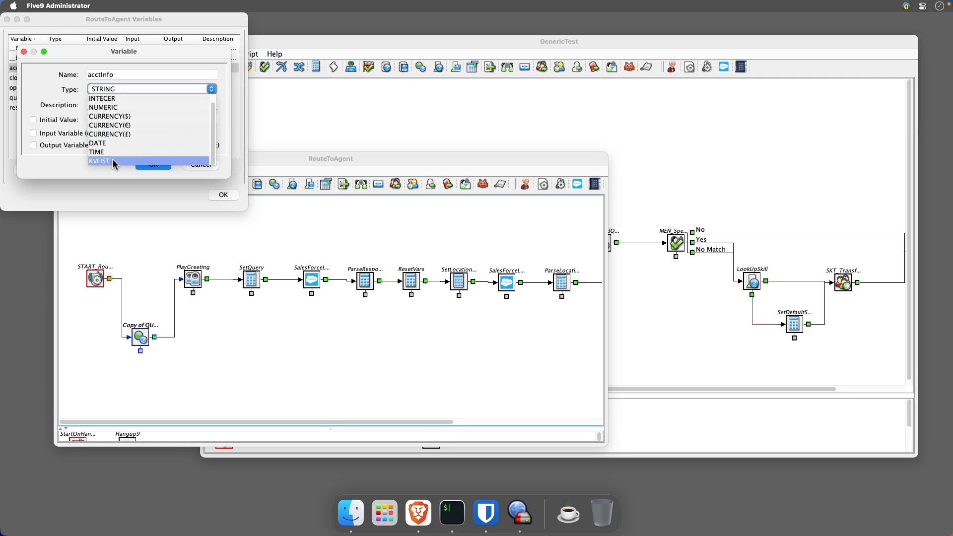
left_click(113, 162)
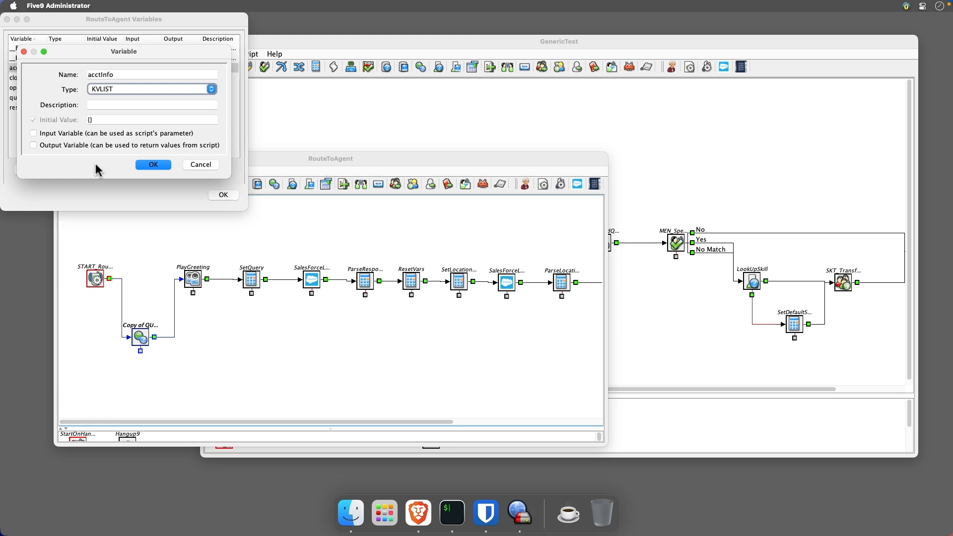
left_click(147, 164)
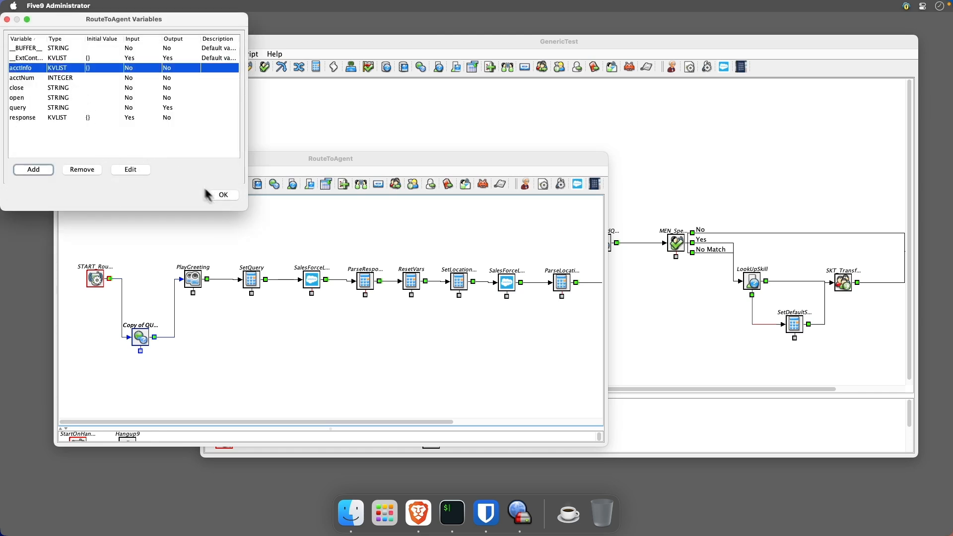
left_click(226, 196)
- Reopen the query module's 200 response parsing, accept it with the acctInfo variable, and save the module
double_click(140, 337)
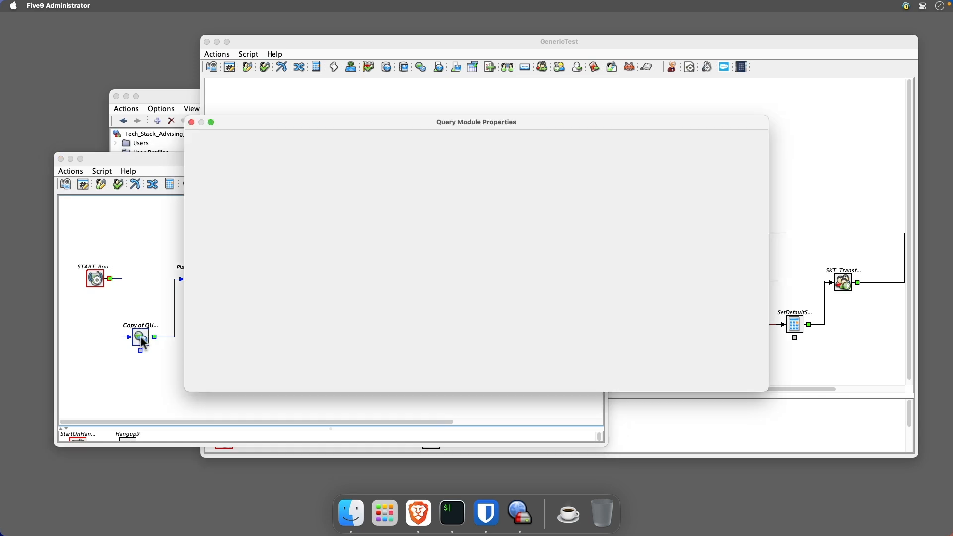
left_click(456, 140)
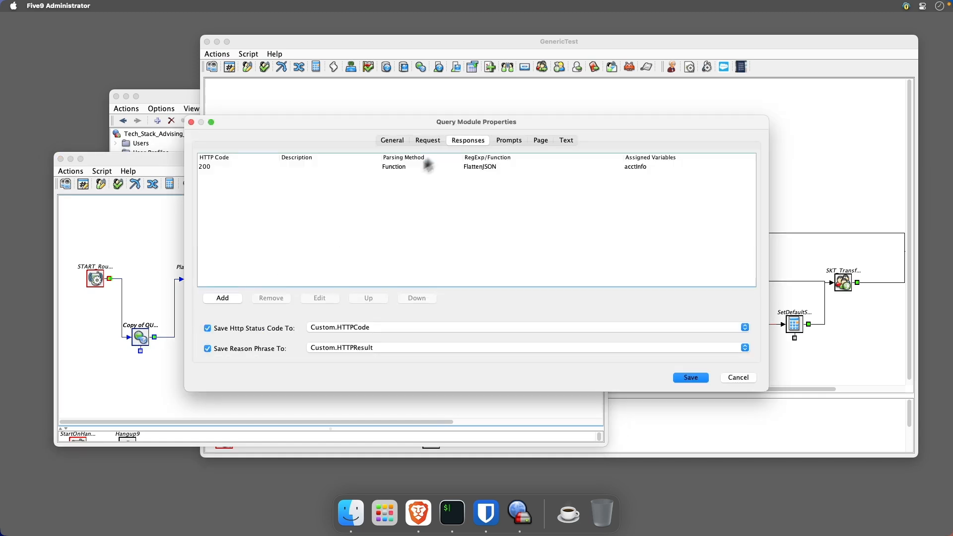
double_click(398, 166)
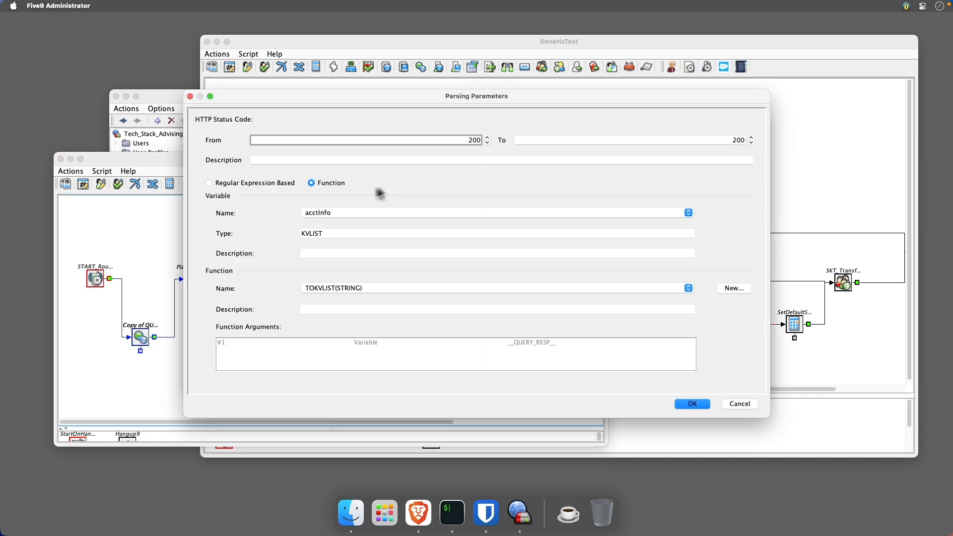
left_click(718, 402)
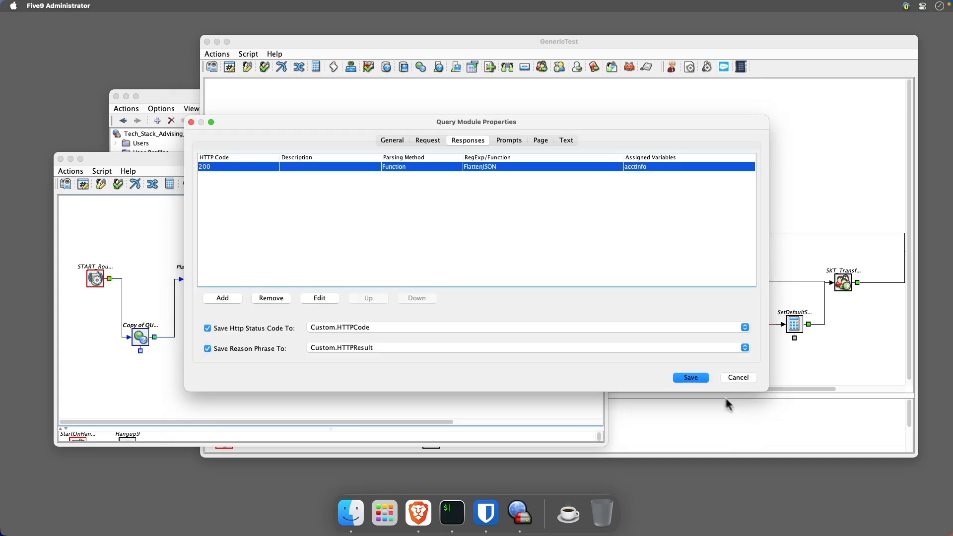
left_click(691, 377)
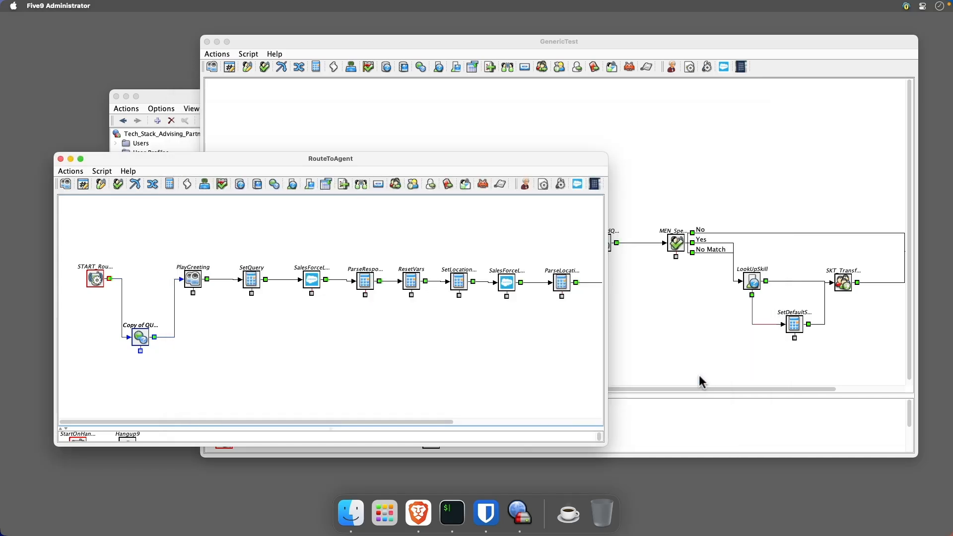
- Move the query module up in line with the flow and try to save the RouteToAgent script
left_click_drag(145, 342, 148, 300)
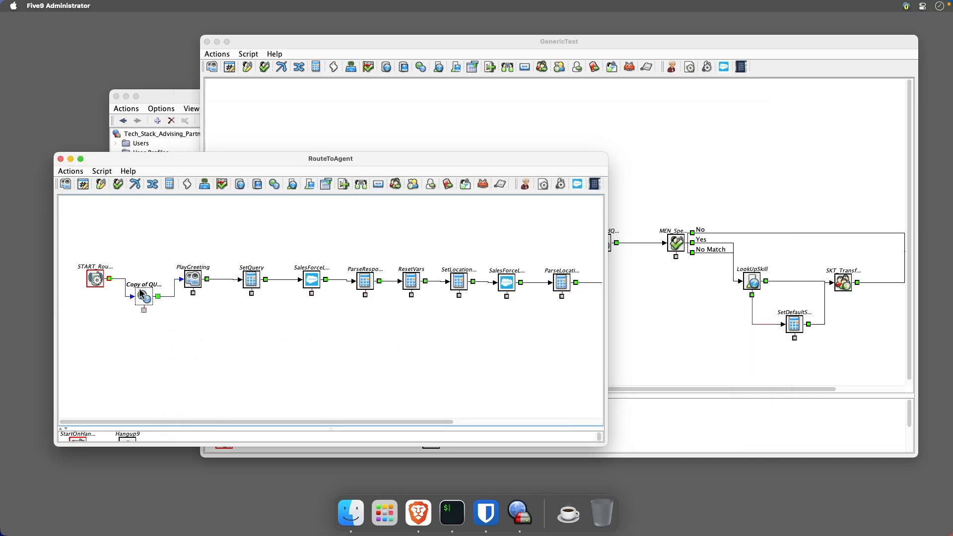
left_click(71, 170)
left_click(73, 273)
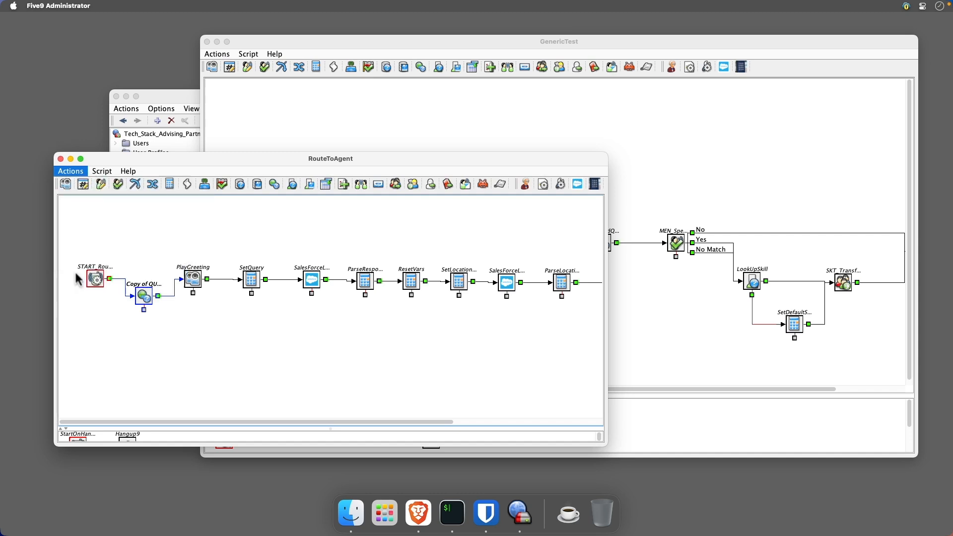
scroll(563, 279, "right", 5)
scroll(572, 277, "left", 5)
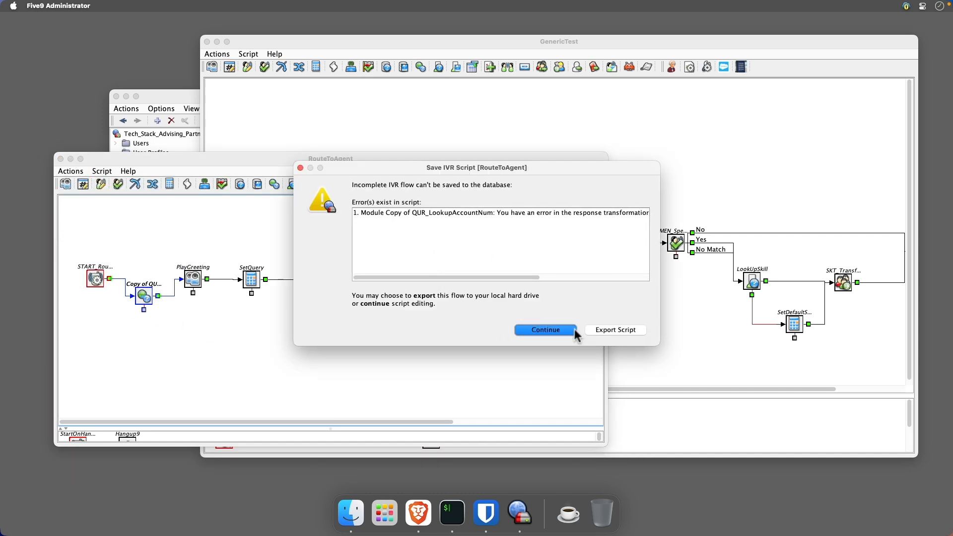
left_click(547, 329)
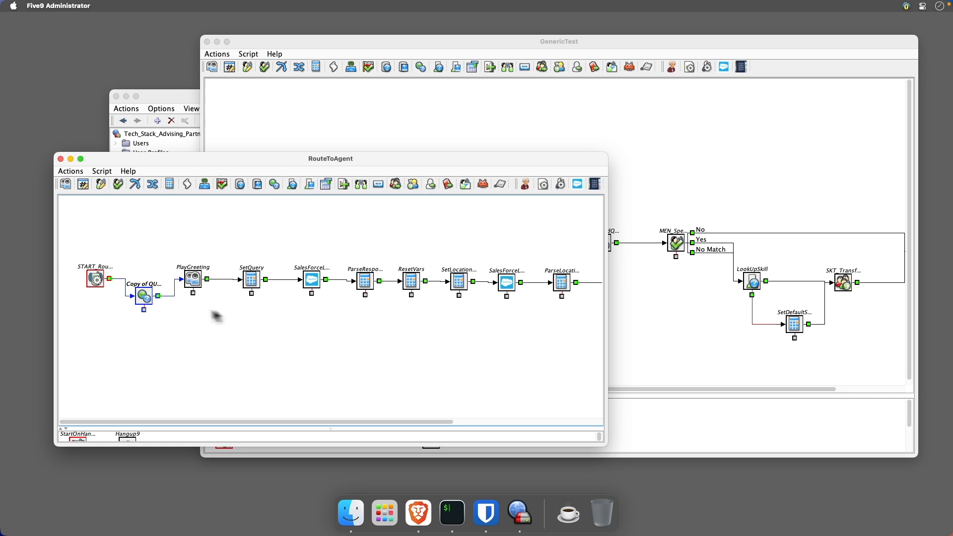
- Reassign the query module's 200 response parsing to the acctInfo variable with the TOKVLIST function and save the module
double_click(144, 297)
left_click(469, 142)
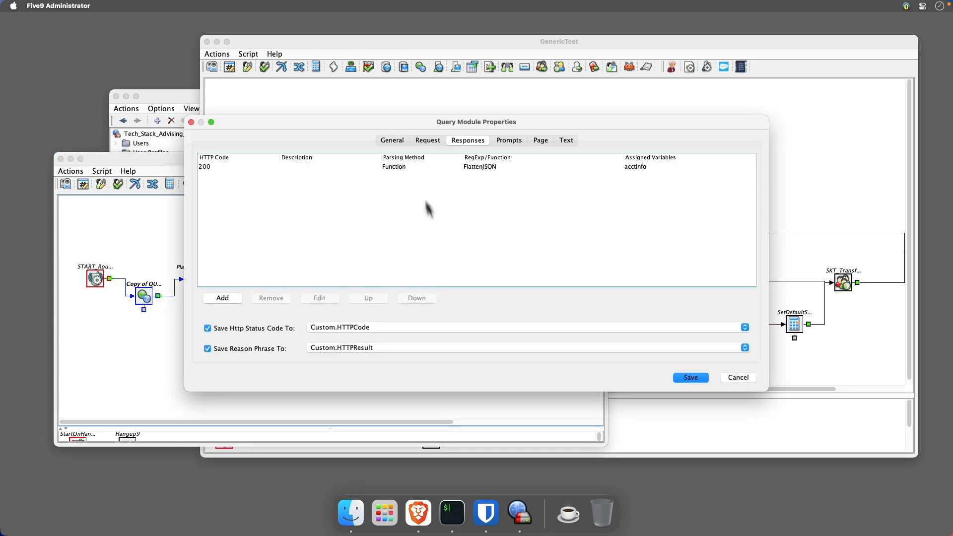
left_click(480, 166)
left_click(480, 166)
double_click(472, 168)
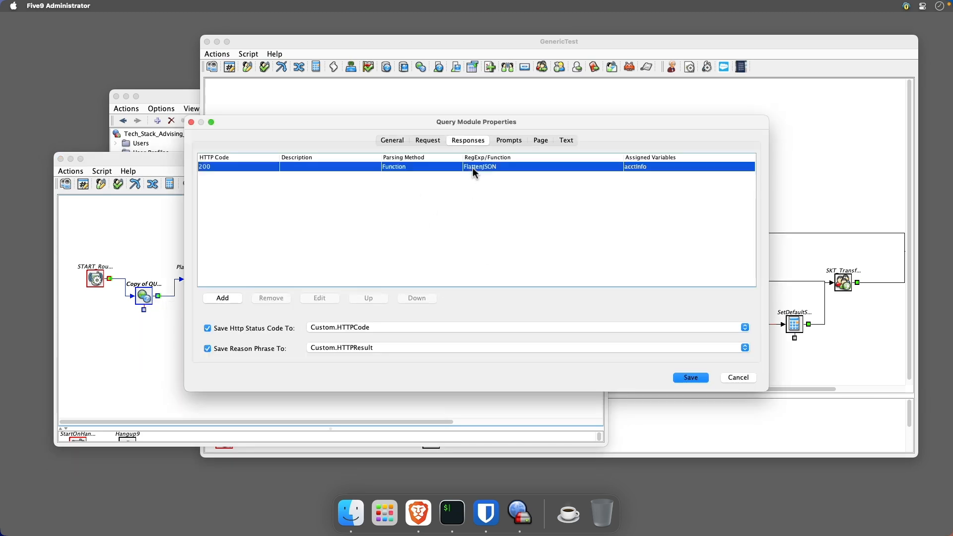
left_click(349, 212)
left_click(347, 219)
left_click(347, 214)
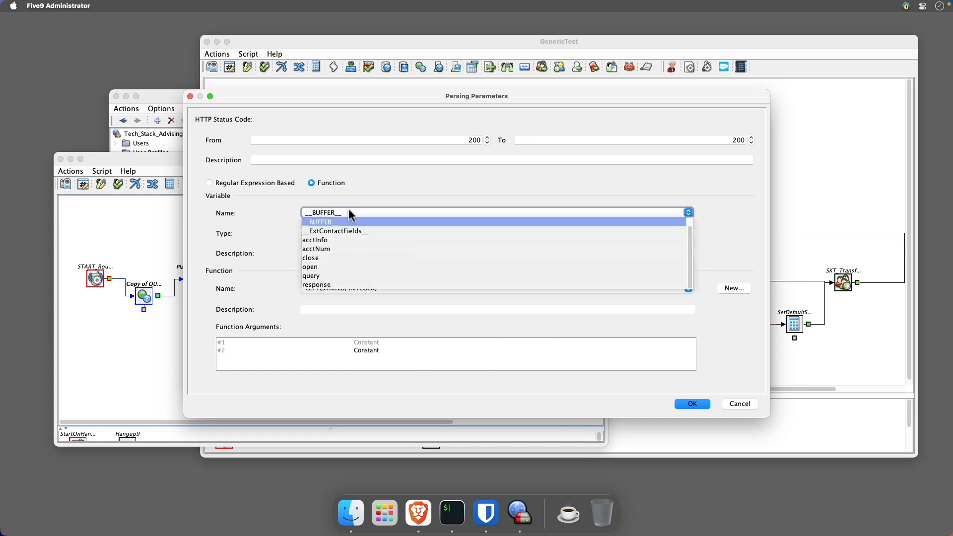
left_click(344, 240)
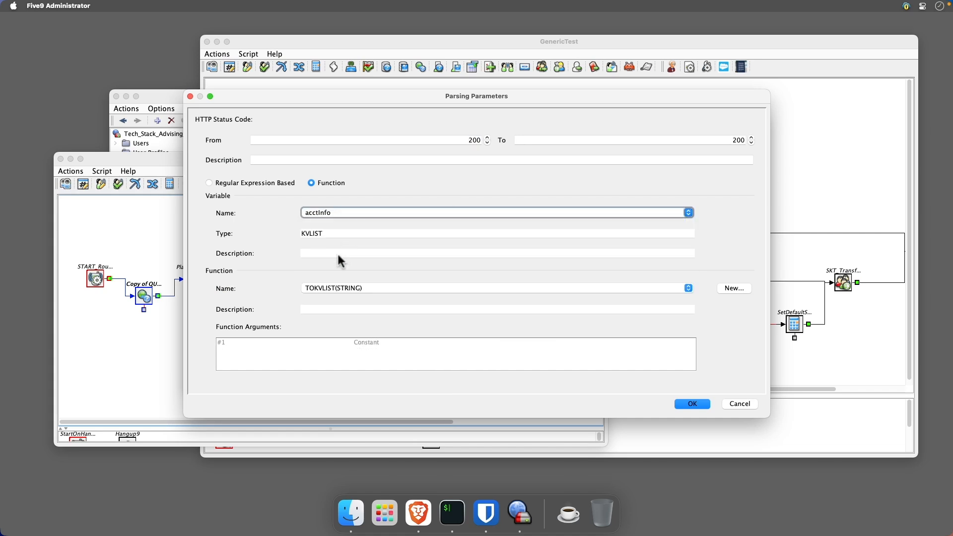
left_click(679, 403)
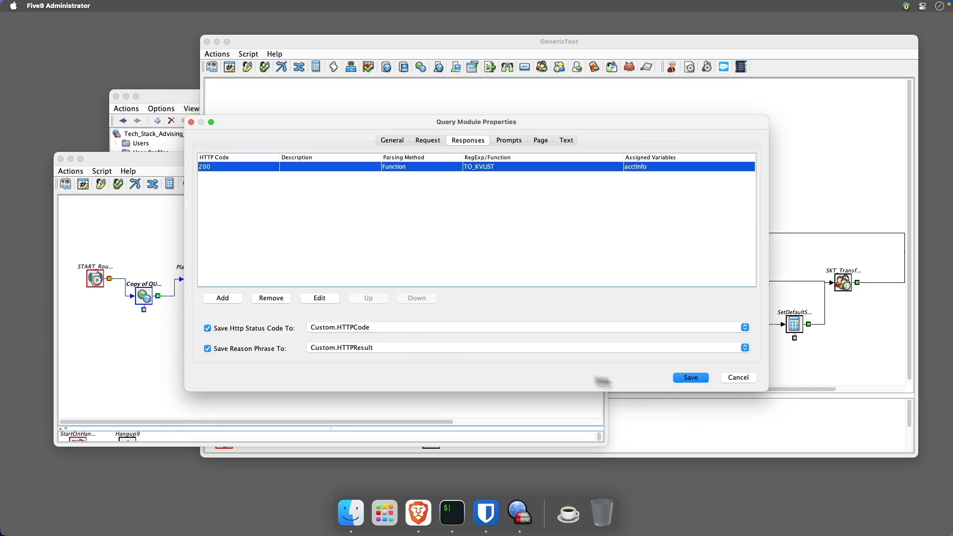
left_click(687, 379)
- Save the RouteToAgent script
left_click(84, 172)
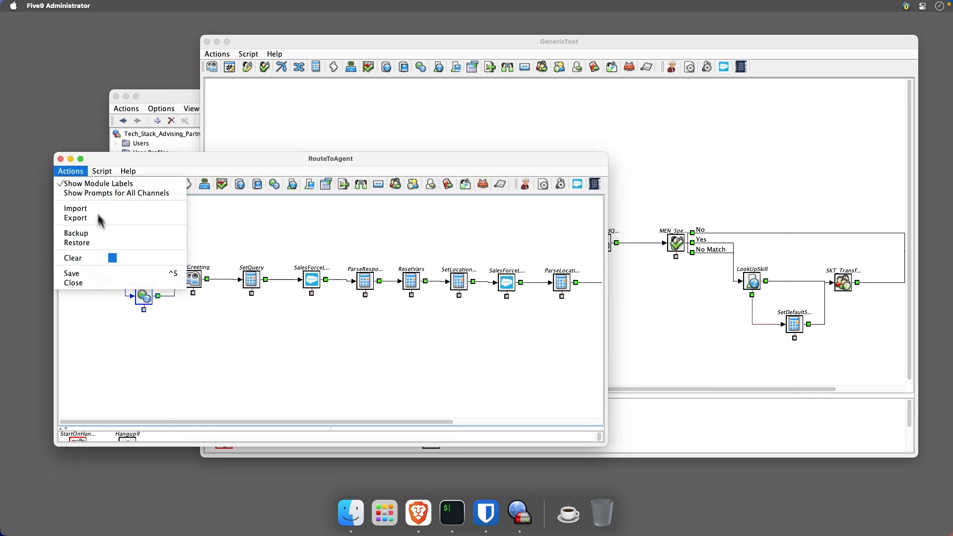
left_click(120, 272)
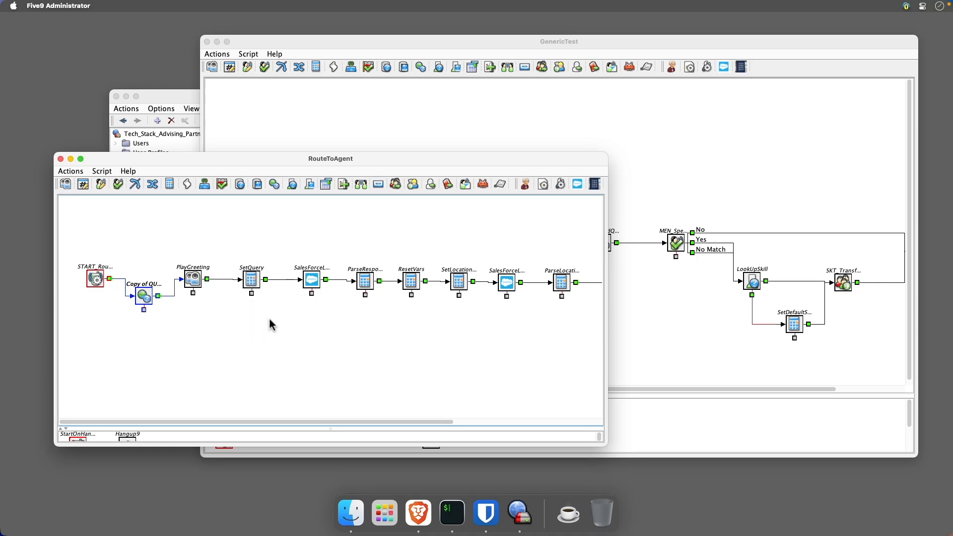
left_click(673, 150)
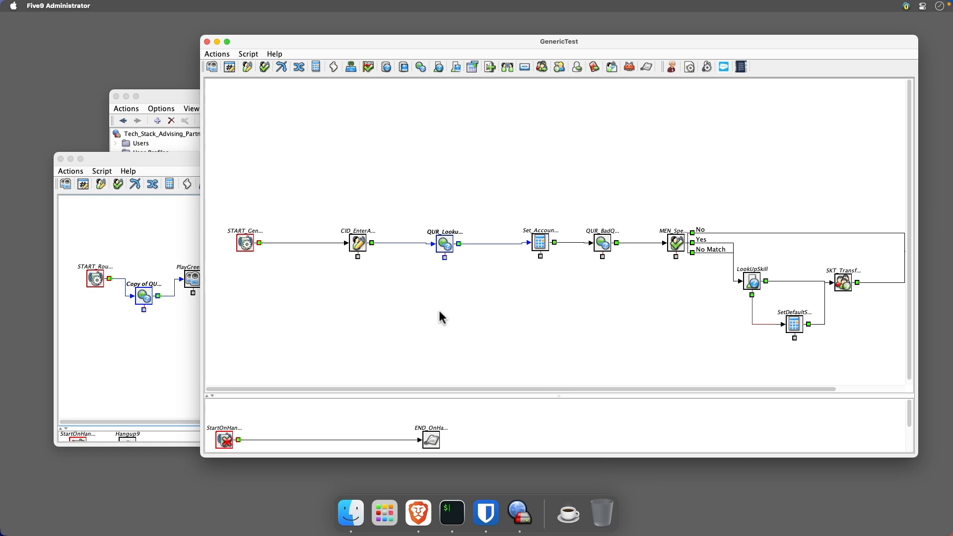
- Rename the copied query module to QUR_LookupAccountNum and save it
double_click(144, 296)
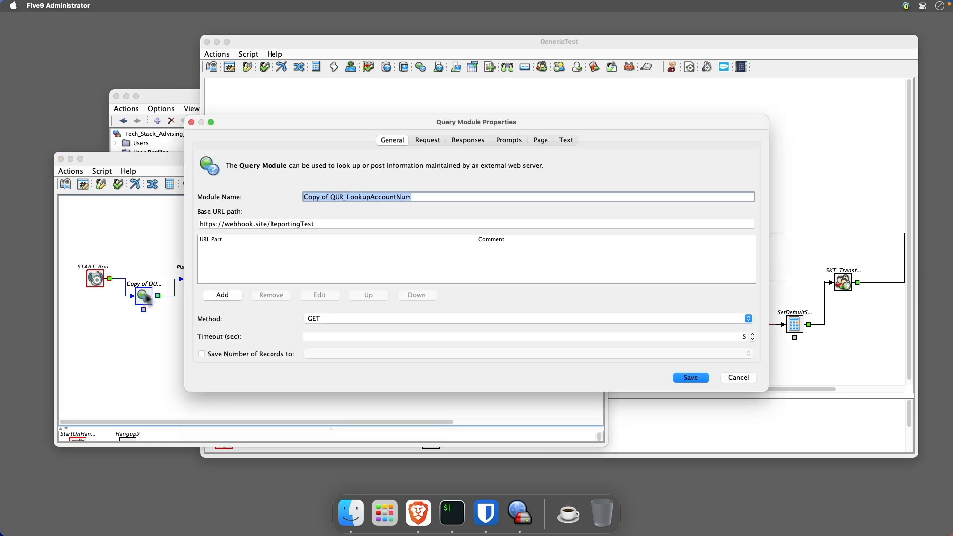
left_click(330, 196)
left_click_drag(332, 196, 284, 198)
key("BackSpace")
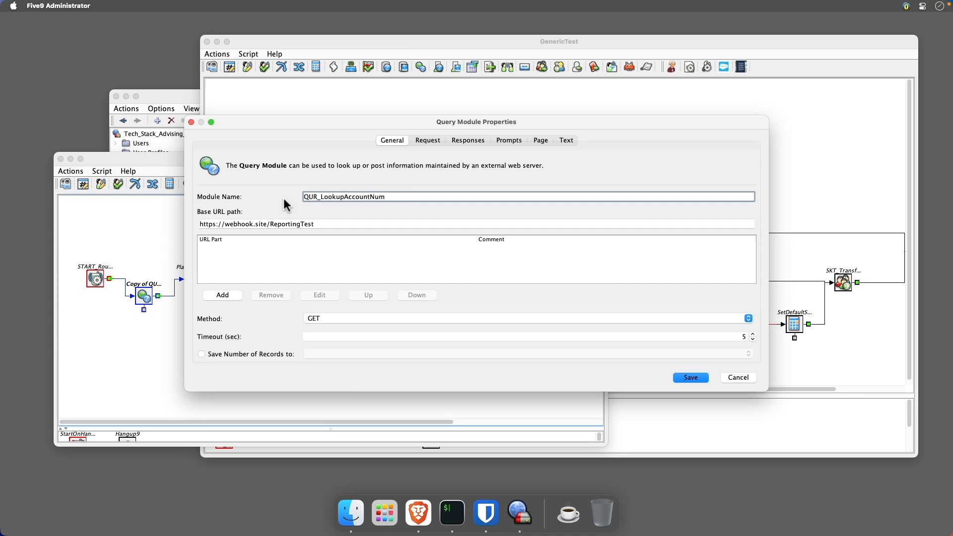
left_click(691, 377)
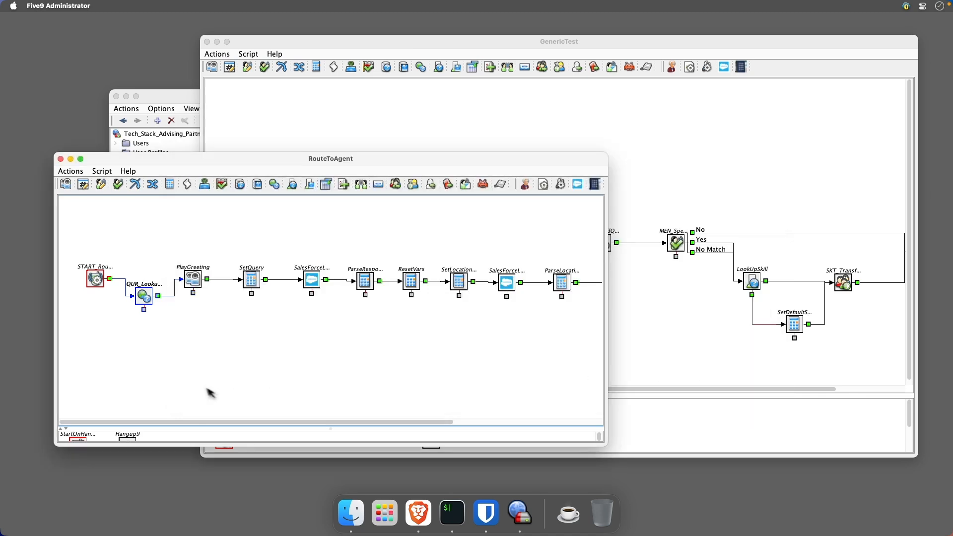
- Inspect the variable assignments of the Set_AccountInfo module in the GenericTest script without changing them
left_click(455, 130)
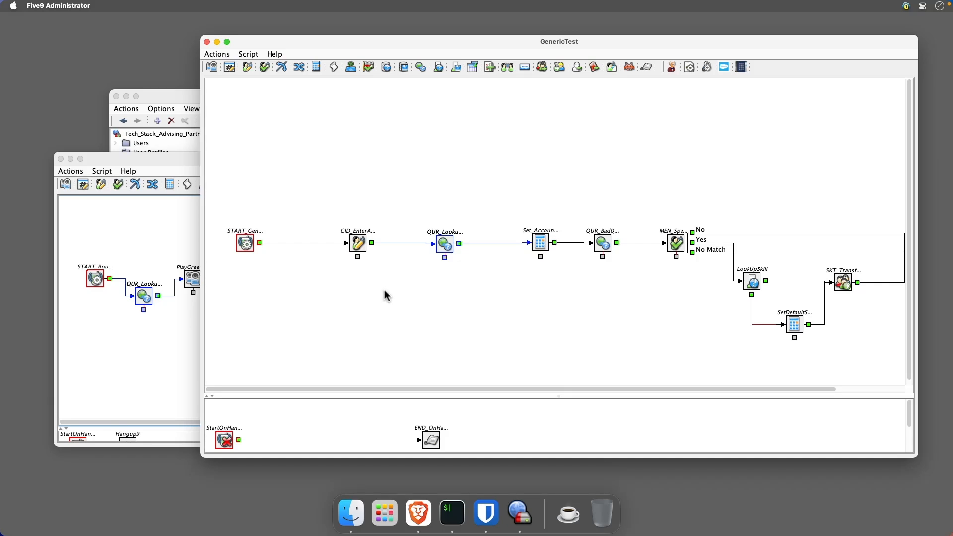
left_click(543, 249)
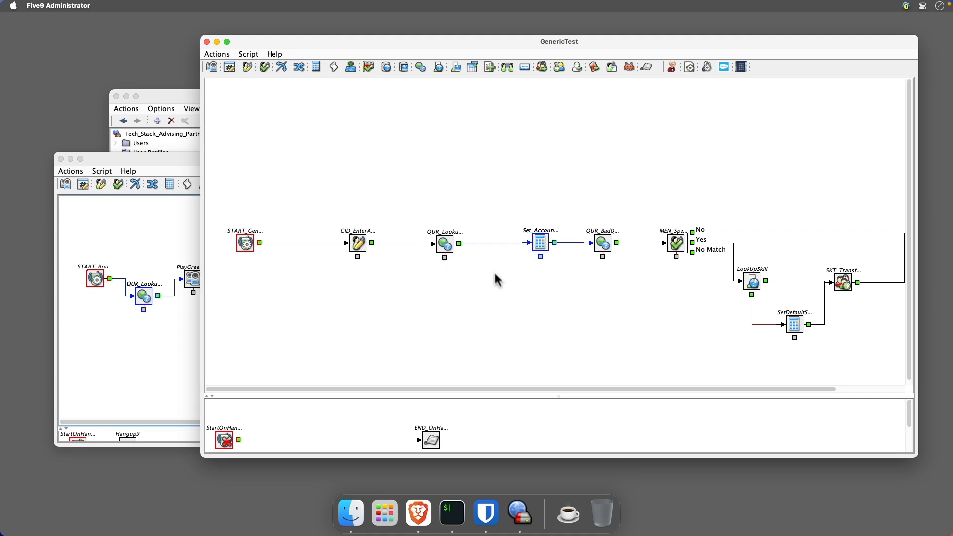
double_click(540, 243)
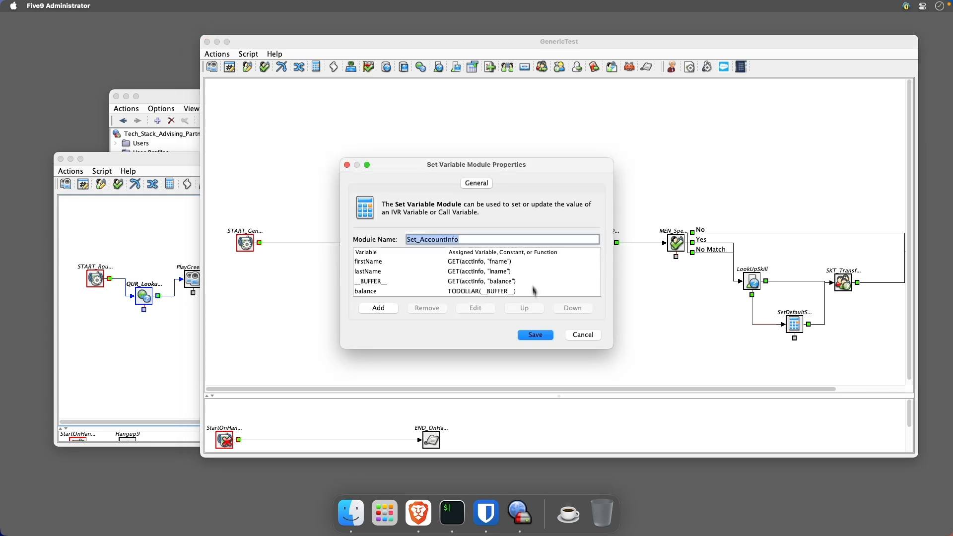
left_click_drag(463, 351, 463, 429)
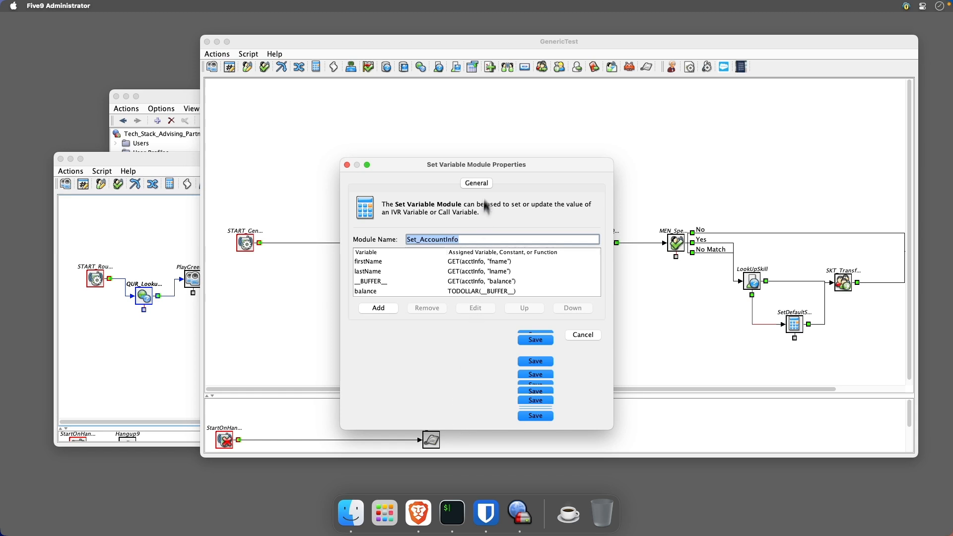
left_click_drag(490, 163, 489, 134)
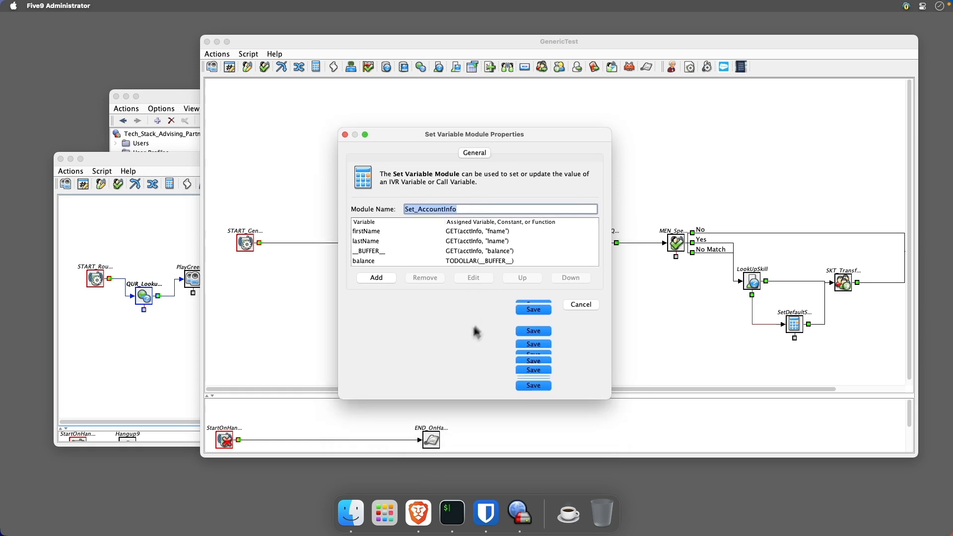
left_click_drag(450, 400, 461, 295)
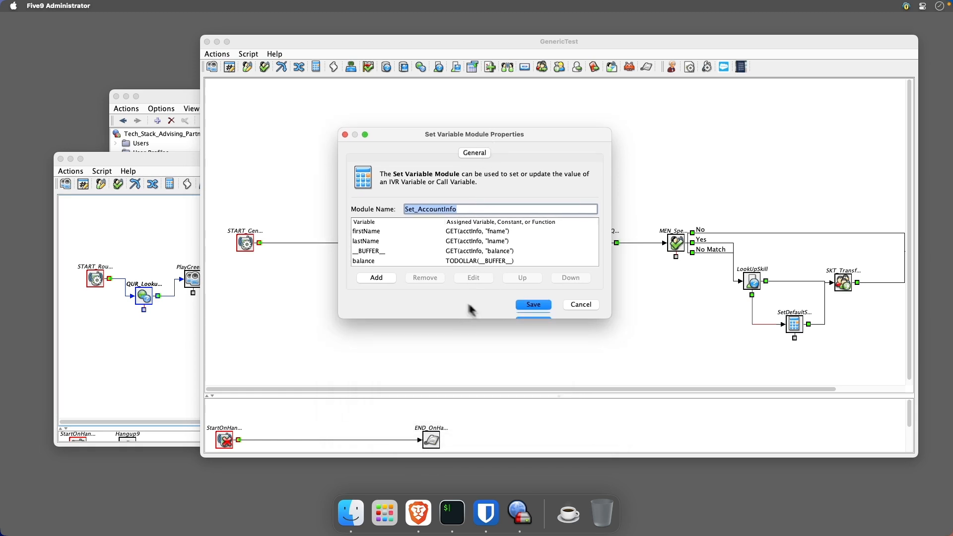
left_click(577, 305)
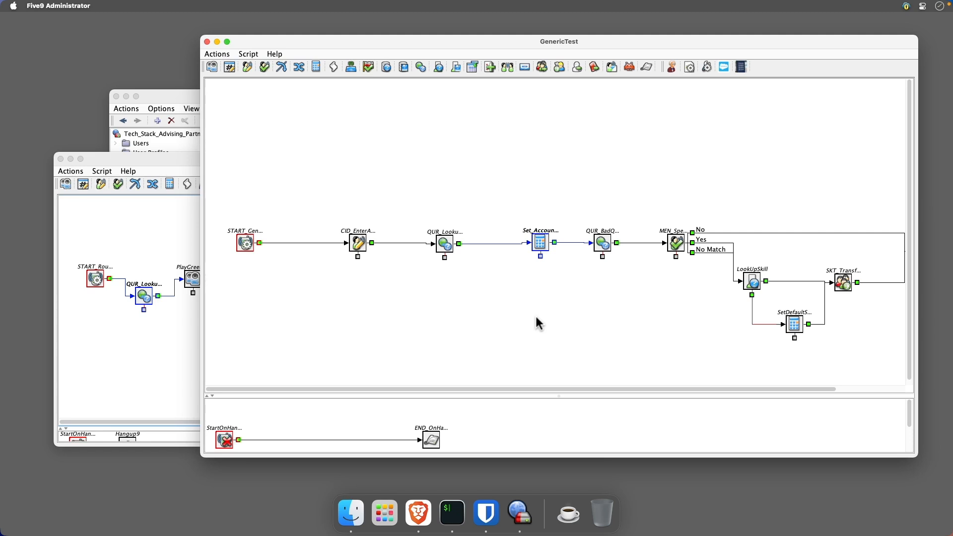
- Copy the CID_EnterAccount input module from GenericTest into RouteToAgent and connect it after PlayGreeting
left_click(363, 244)
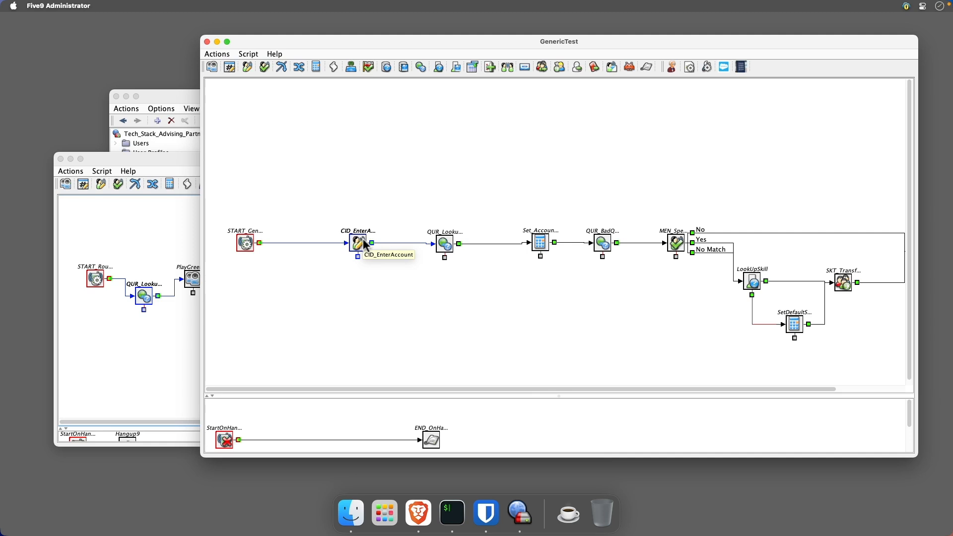
left_click_drag(362, 243, 226, 316)
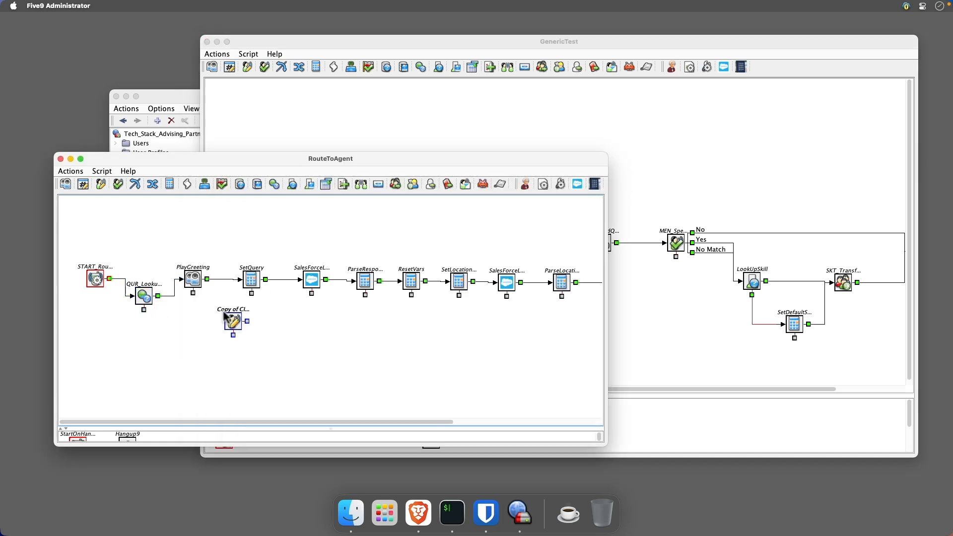
left_click_drag(207, 279, 251, 283)
- Review the copied input module's prompts and events, rename it CID_EnterAccount, and save it
double_click(232, 324)
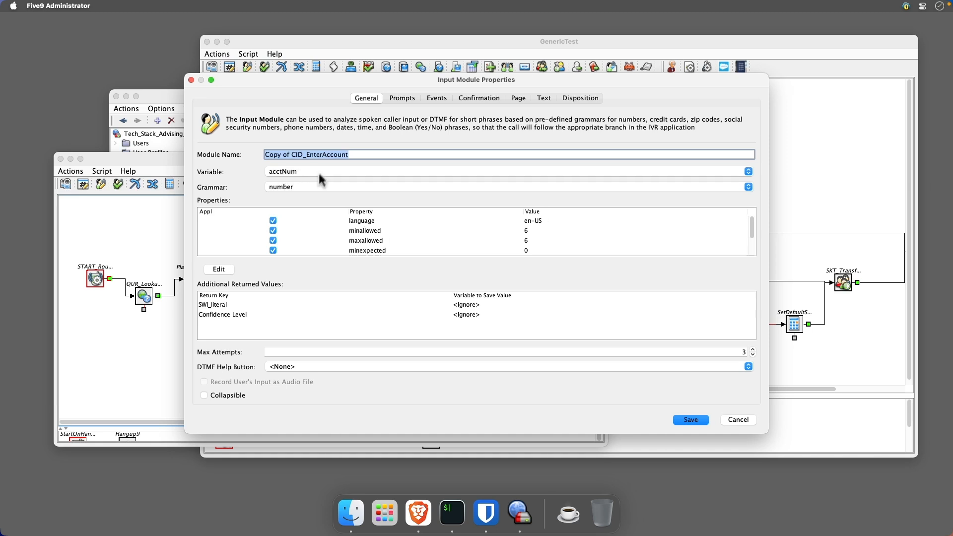
left_click(403, 98)
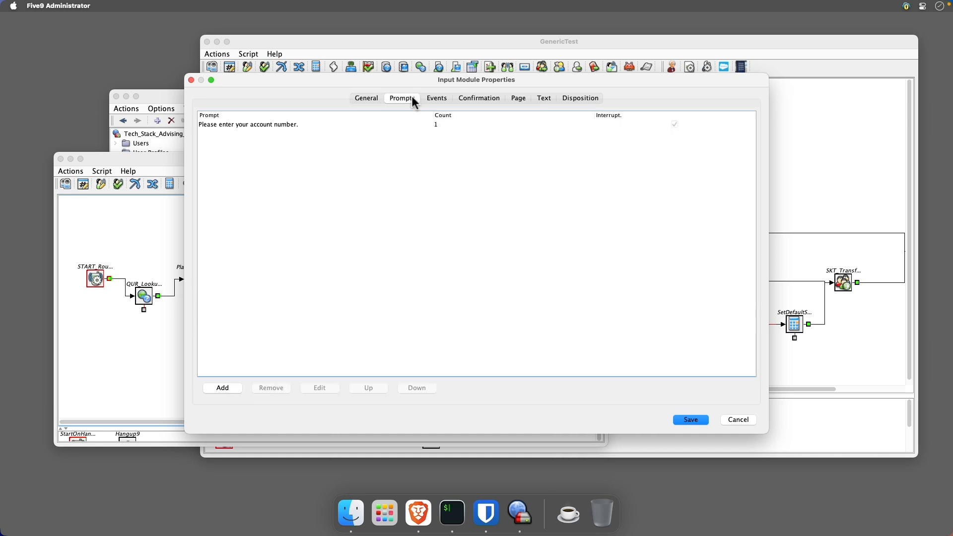
left_click(446, 100)
left_click(438, 98)
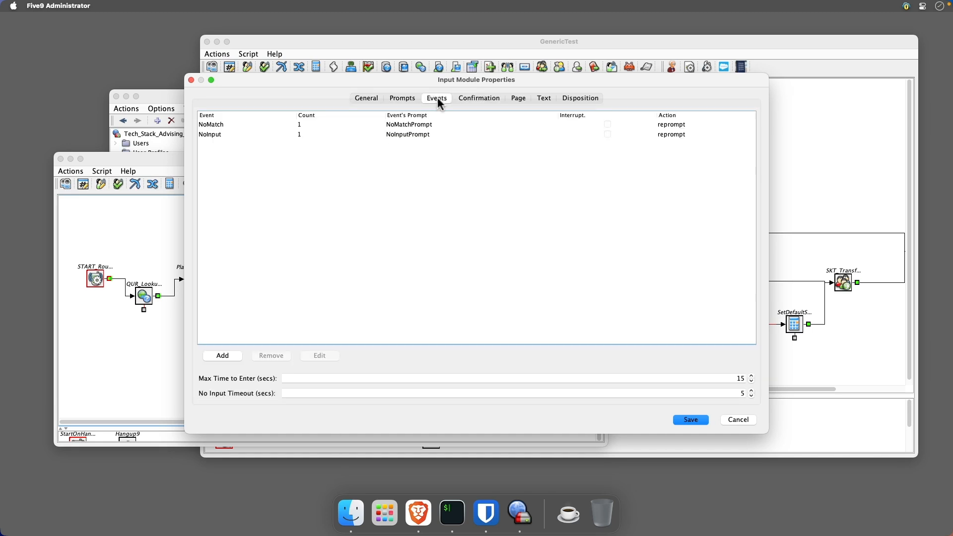
left_click(365, 99)
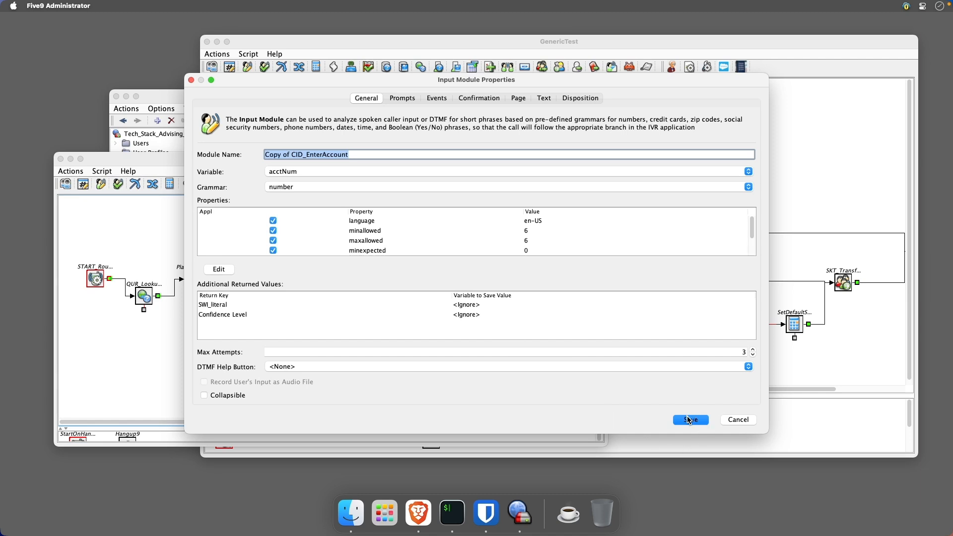
left_click_drag(293, 154, 264, 153)
key("BackSpace")
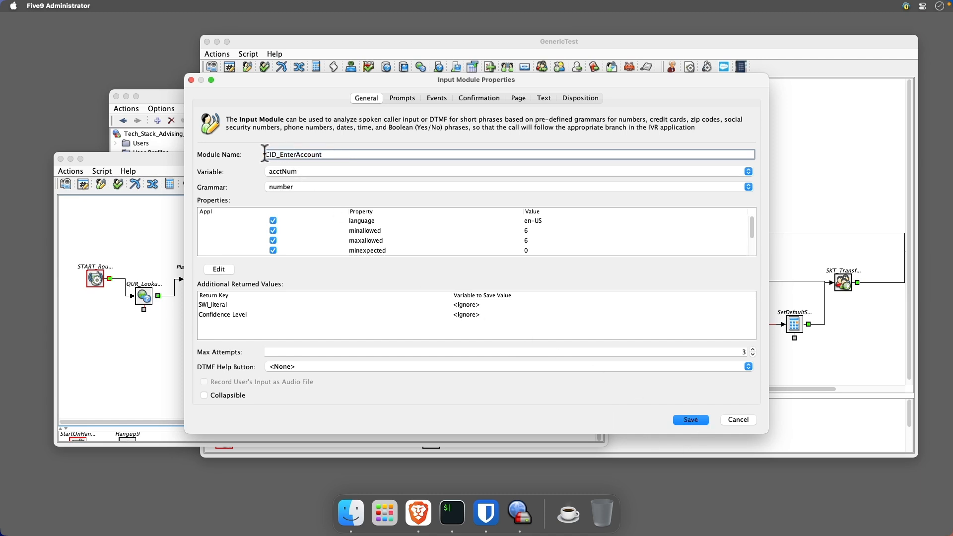
left_click(699, 420)
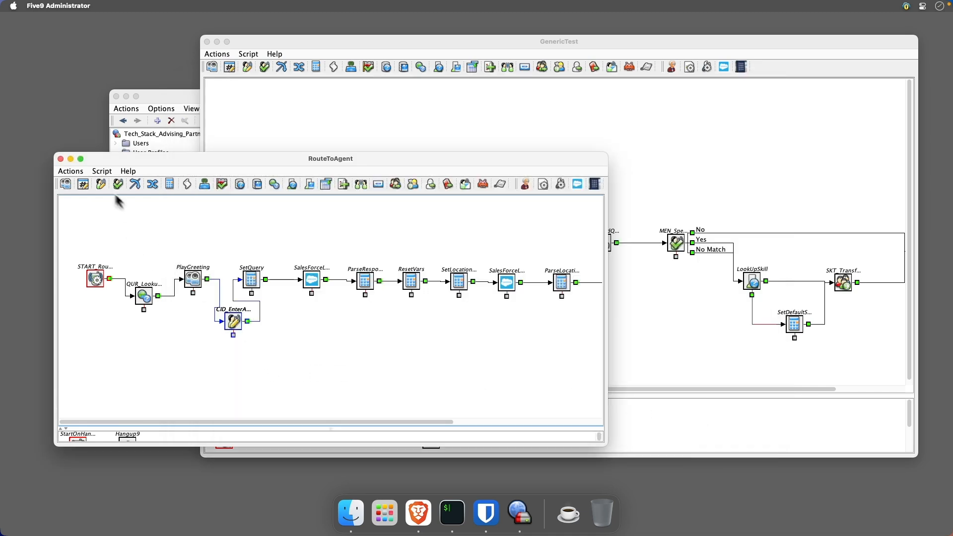
- Save the RouteToAgent script and continue past the save dialog
left_click(72, 171)
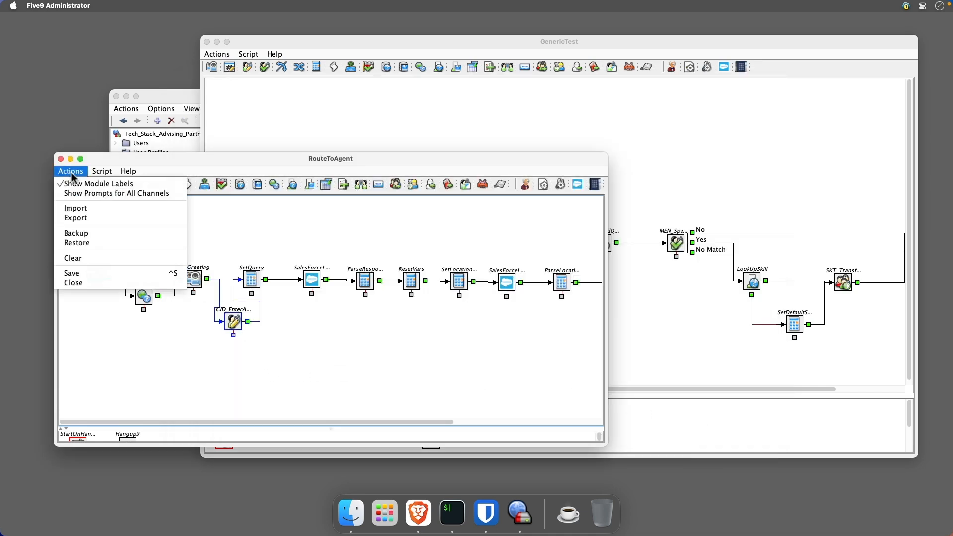
left_click(77, 273)
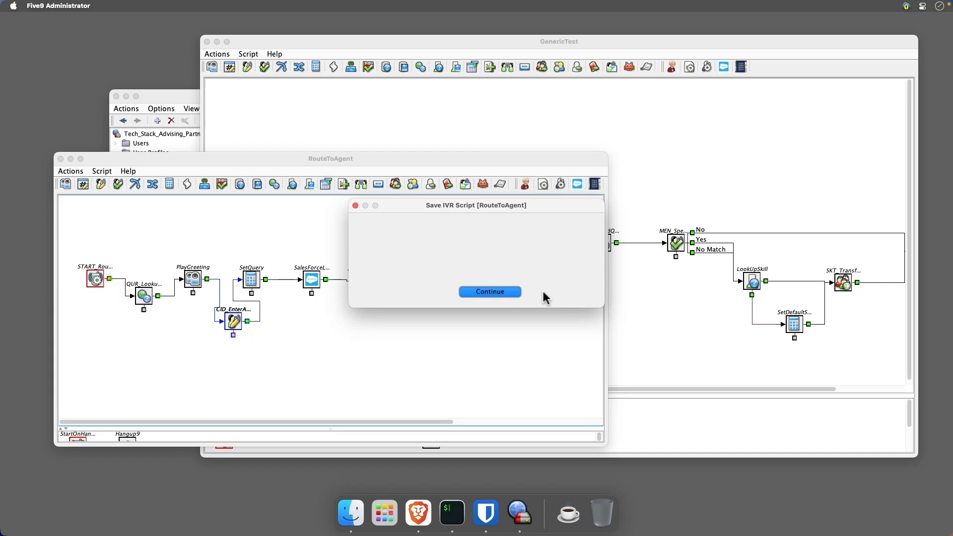
left_click(509, 293)
- Remove the CID_EnterAccount module and reconnect PlayGreeting directly to SetQuery
right_click(237, 325)
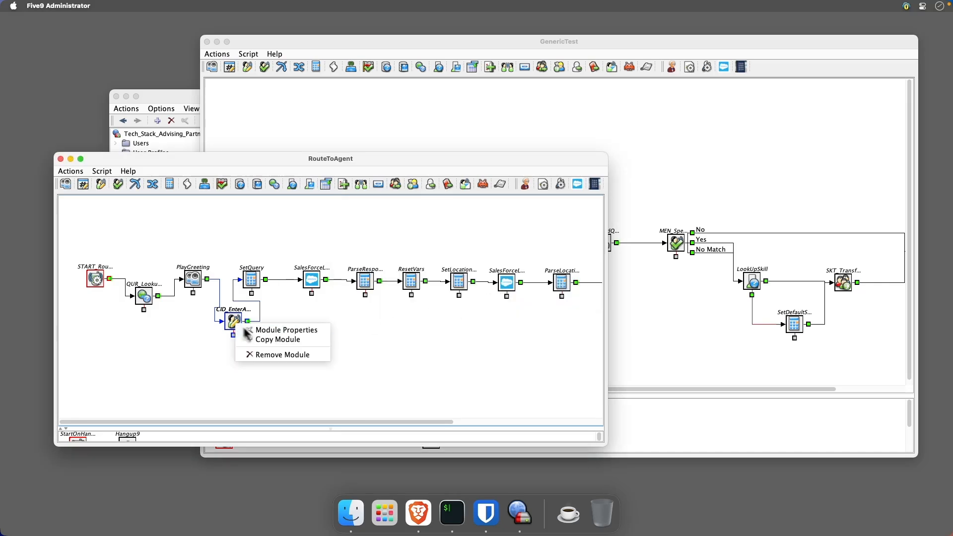
left_click(278, 355)
left_click_drag(208, 281, 250, 280)
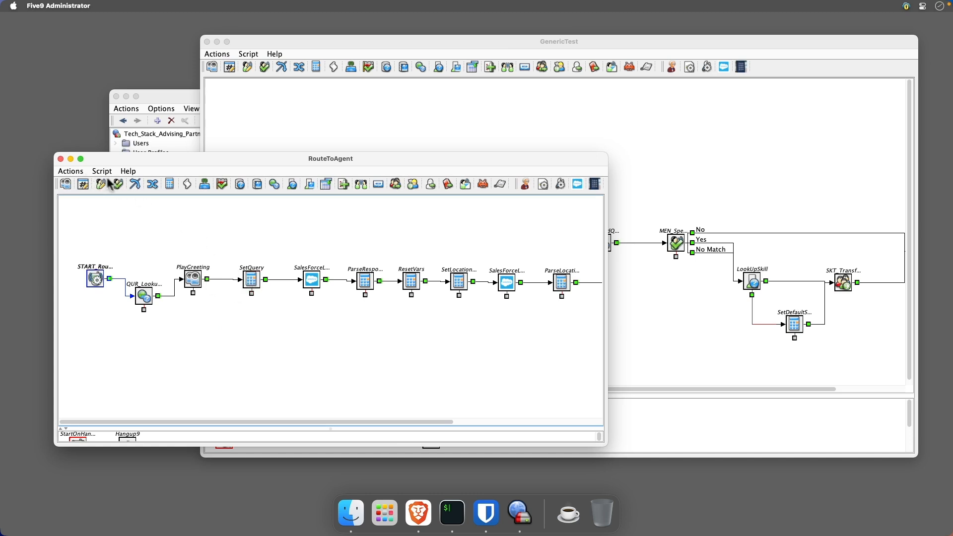
- Save the RouteToAgent script again
left_click(71, 171)
left_click(73, 273)
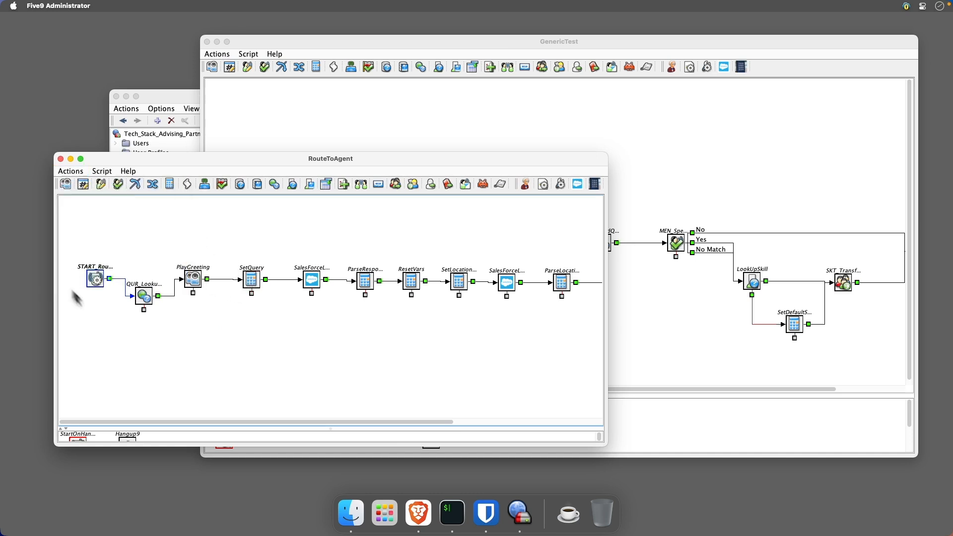